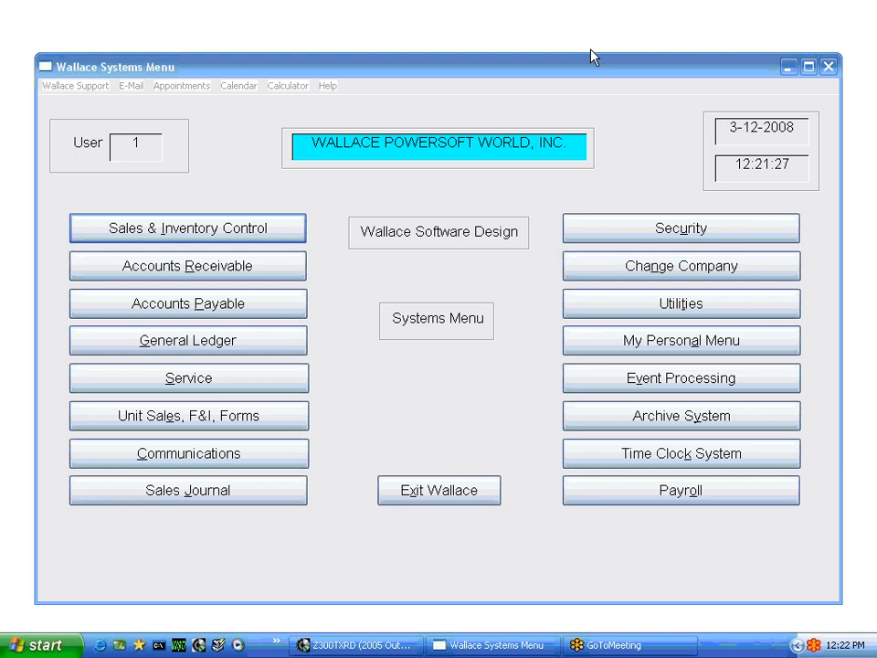
From Sales in Sales & Inventory Control, start adding parts to a service R.O. and bring up the work order lookup.
left_click(224, 236)
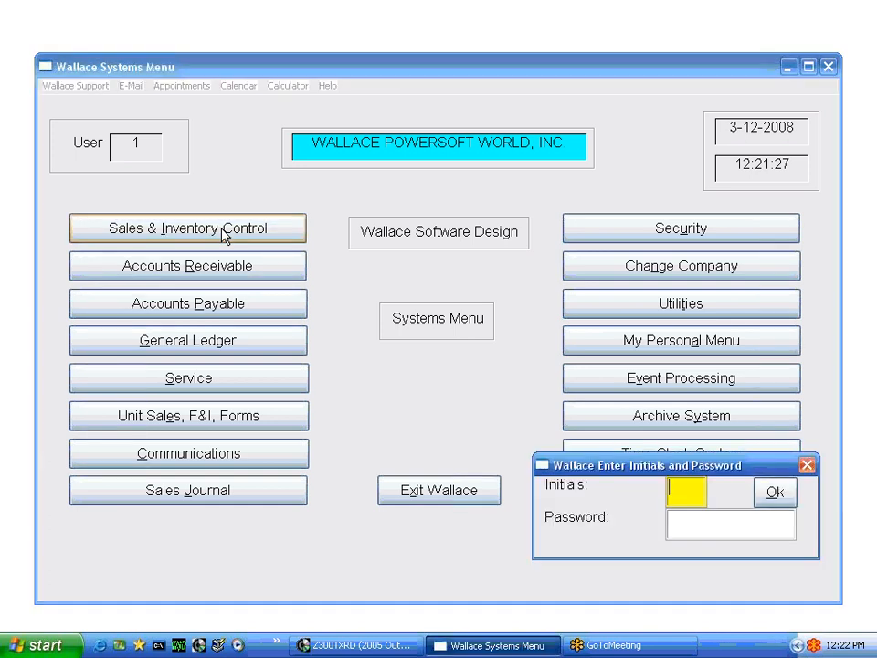
left_click(773, 494)
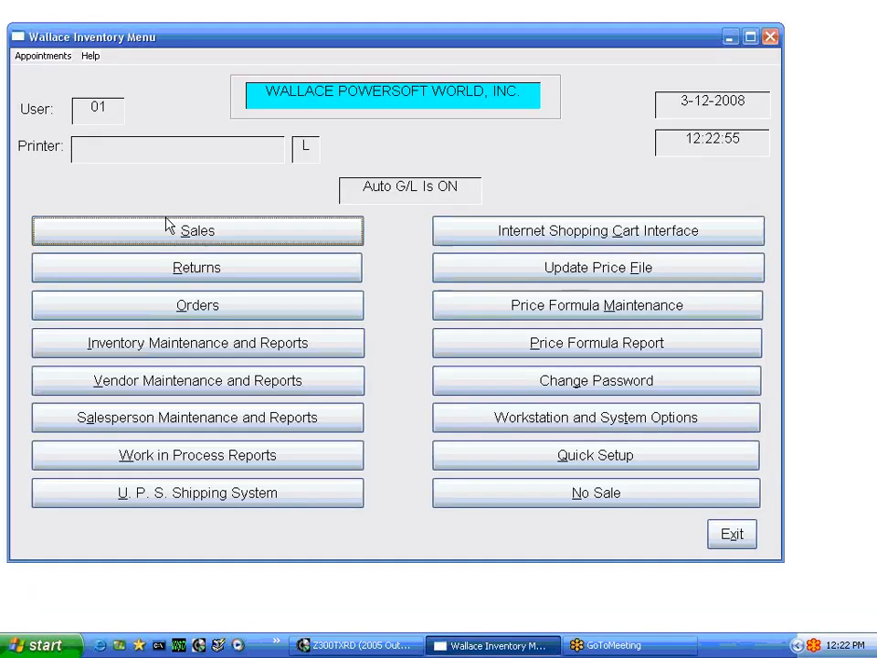
left_click(224, 234)
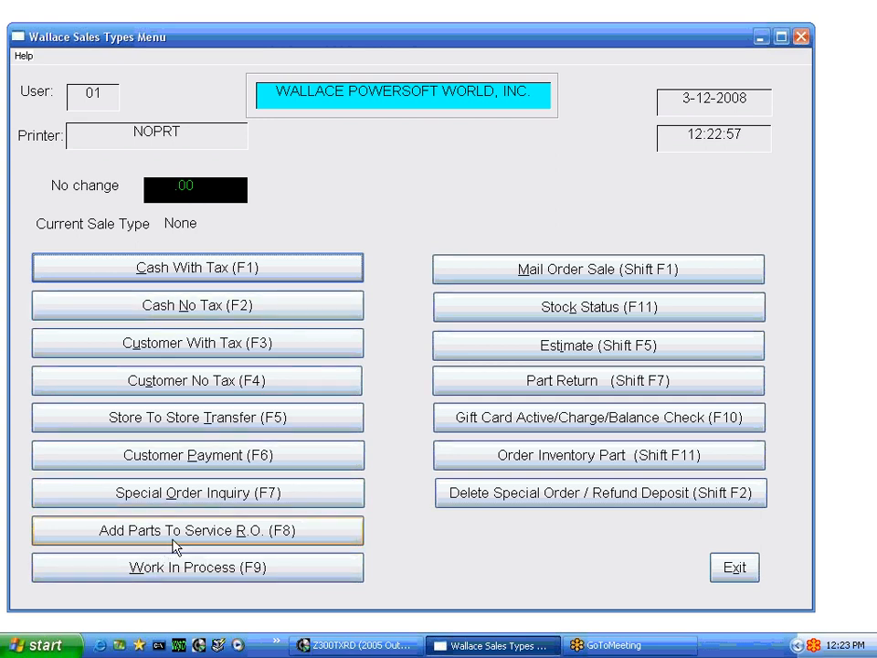
left_click(245, 534)
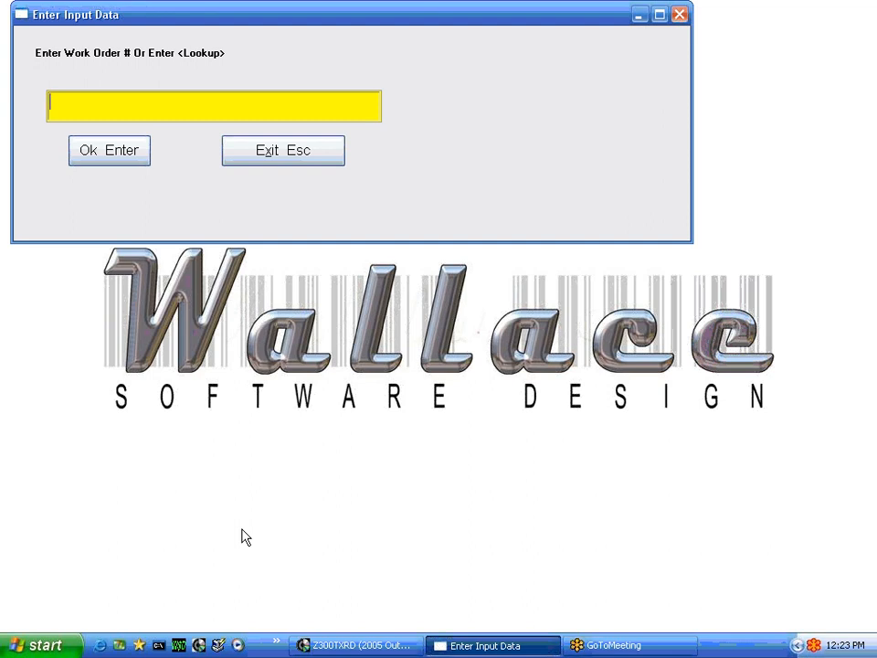
key("Return")
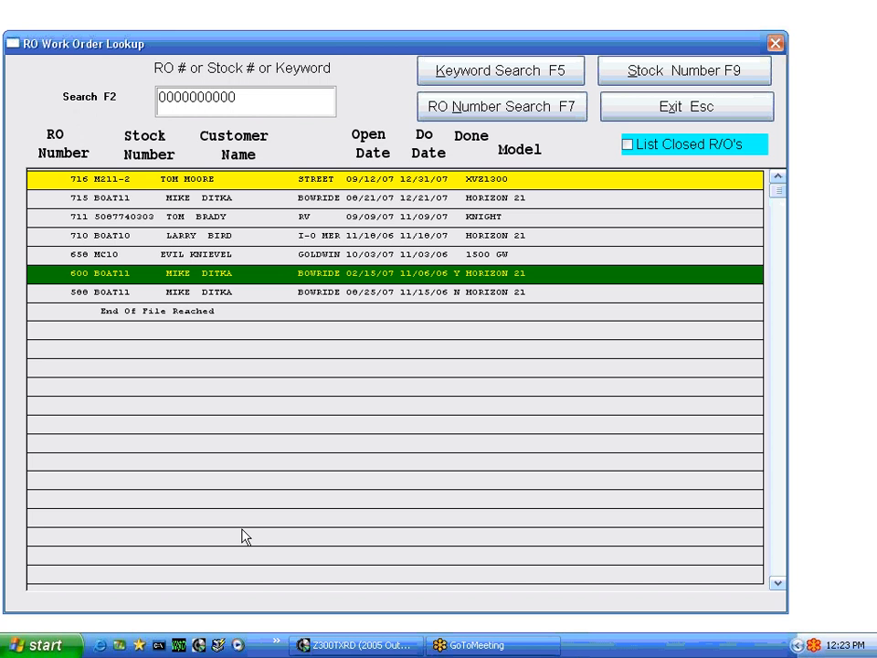
Look through the open repair orders in the work order lookup, including the one marked done.
key("Down")
key("Down")
key("Down")
key("Down")
key("Down")
key("Down")
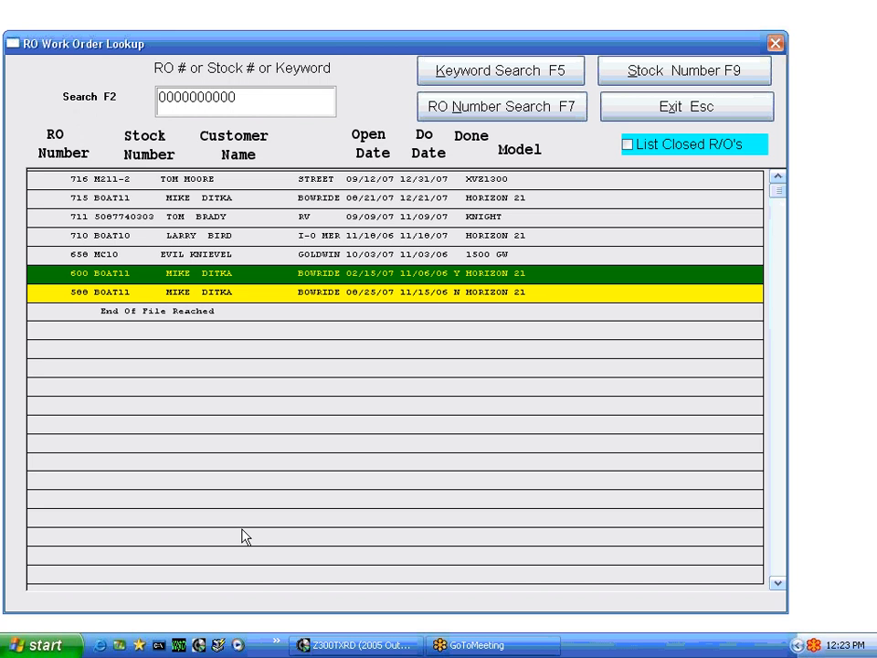
key("Up")
key("Up")
key("Up")
key("Up")
key("Up")
key("Up")
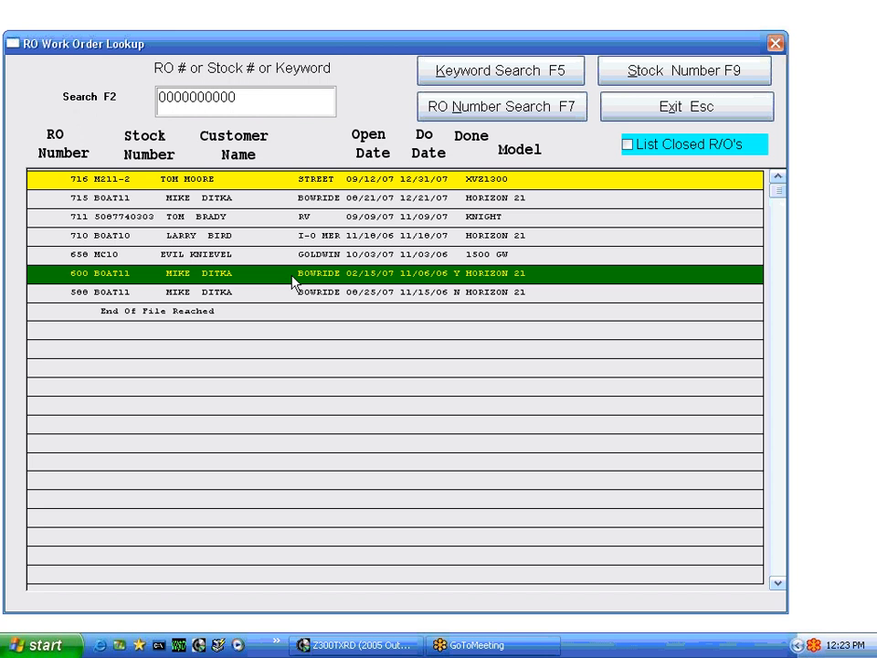
Open the XVZ1300 street bike's repair order for the TUNE UP job and accept the default salesclerk.
key("Return")
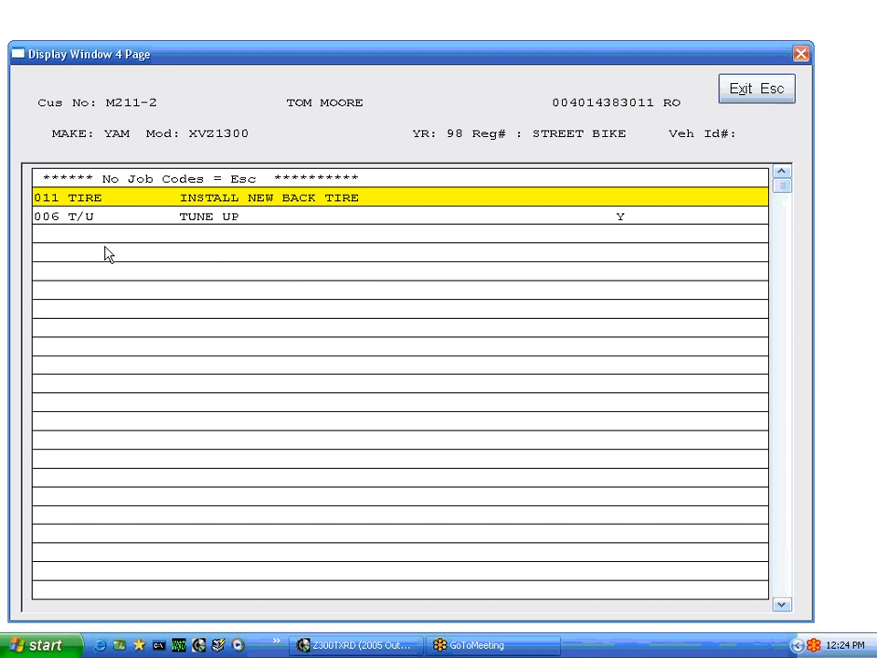
left_click(231, 218)
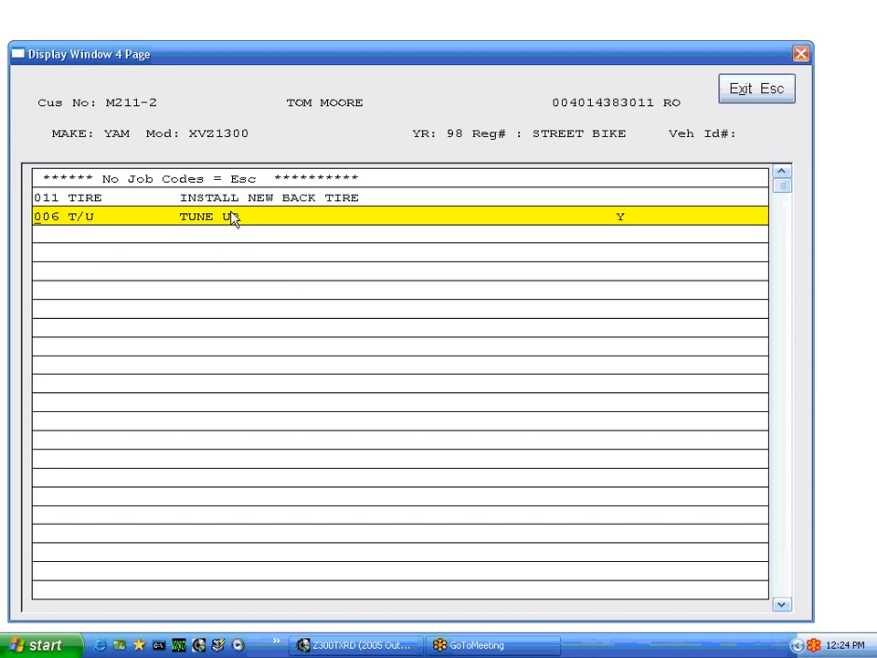
double_click(231, 219)
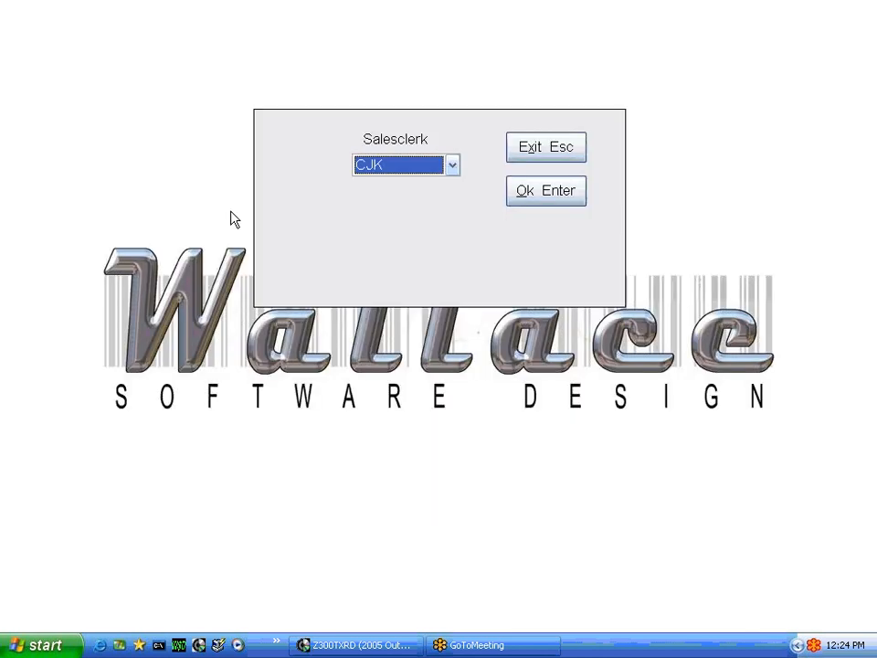
key("Return")
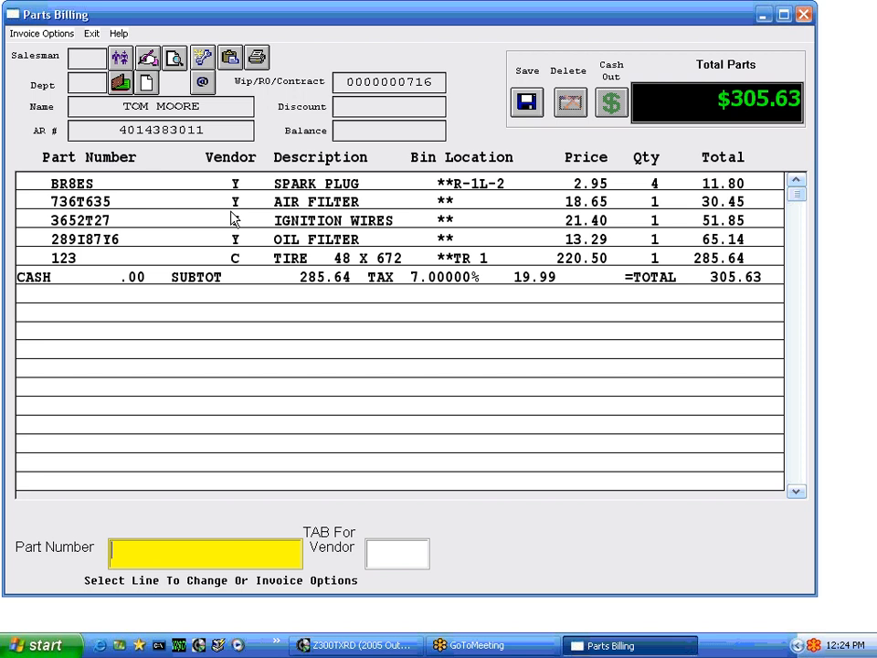
Add part P1, the BR8ES spark plug, to the street bike's repair order with a quantity of 4.
type("P1")
key("Return")
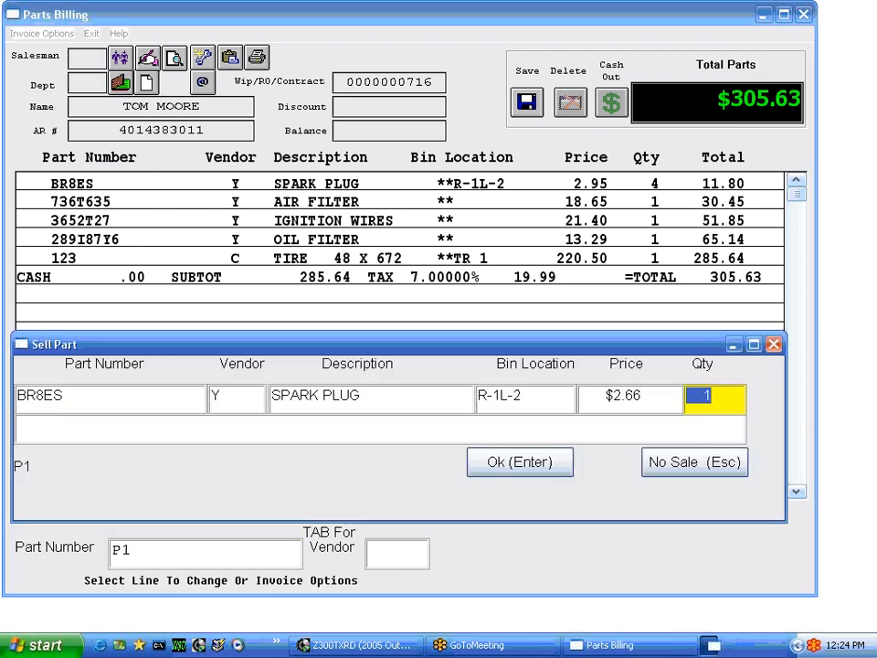
type("4")
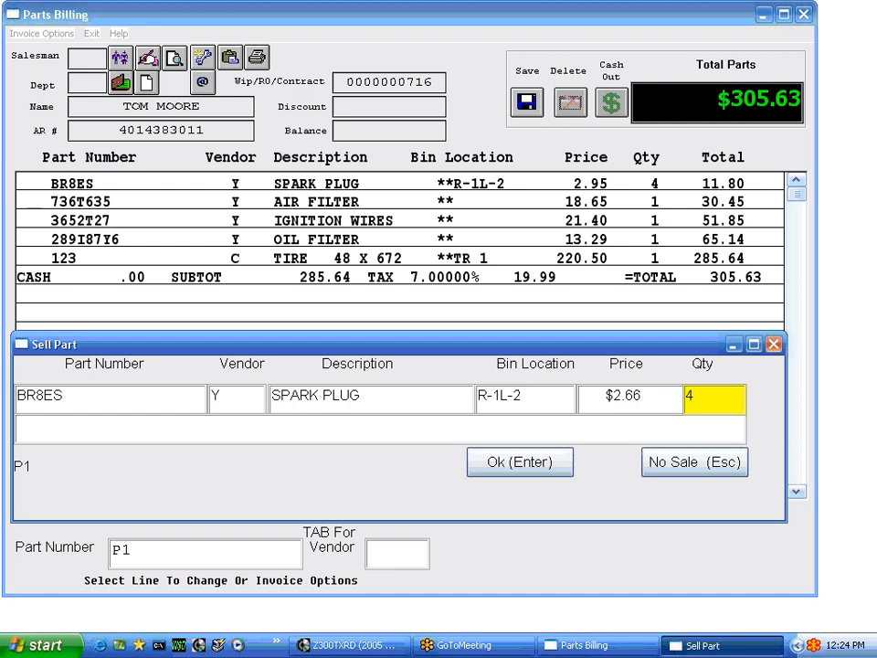
key("Return")
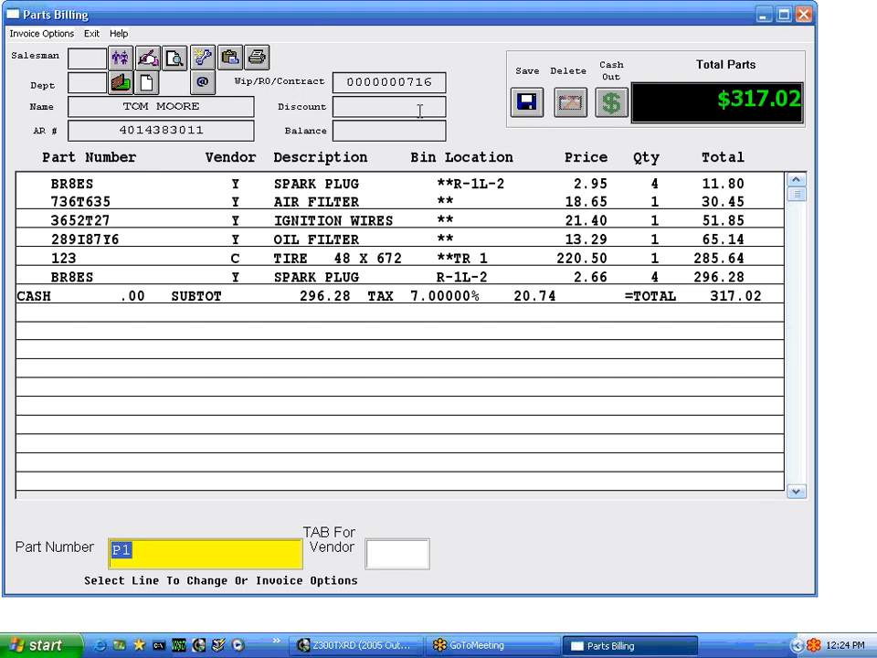
Delete the original BR8ES spark plug line priced 2.95 from the parts billing list.
left_click(340, 190)
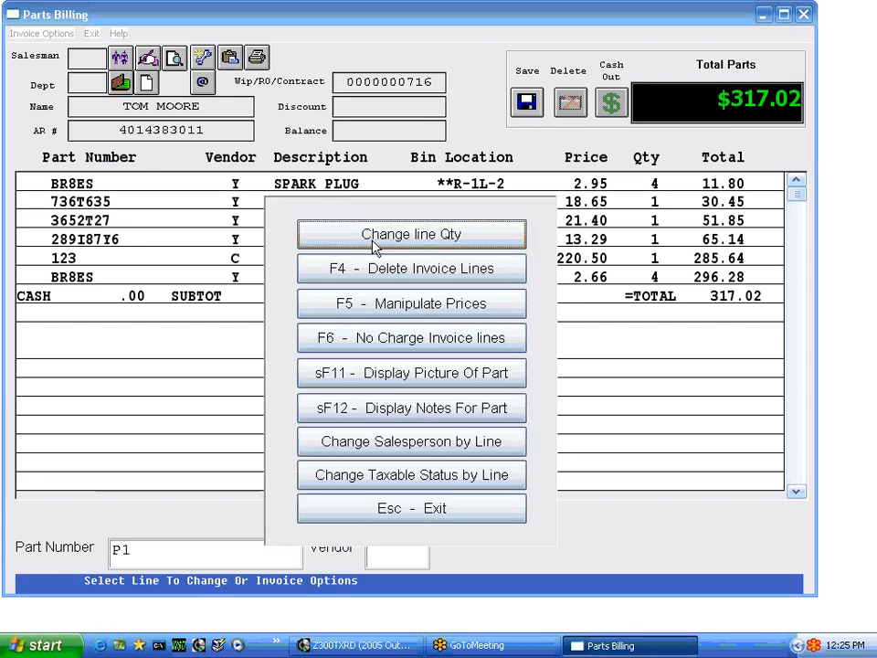
left_click(375, 268)
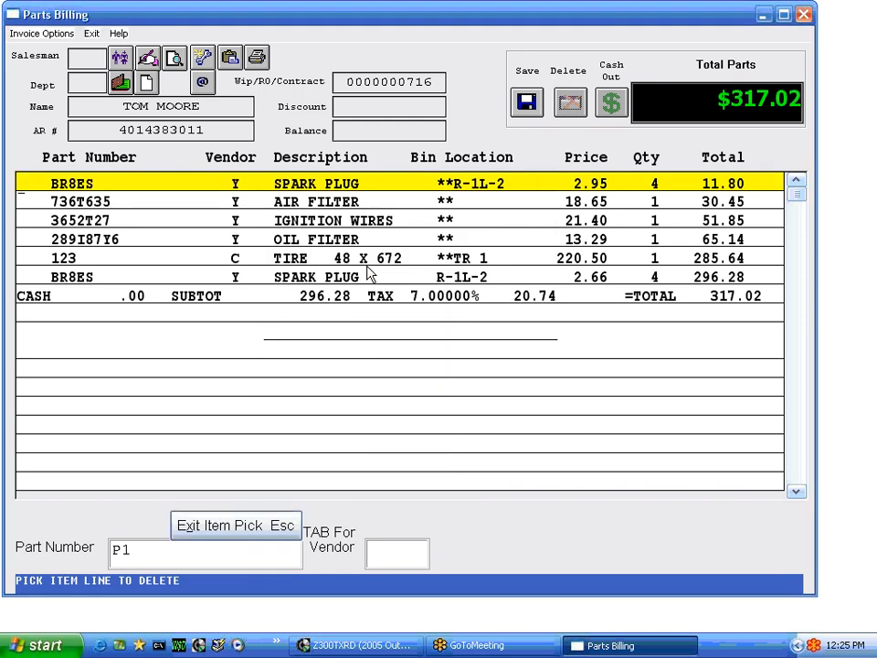
key("Return")
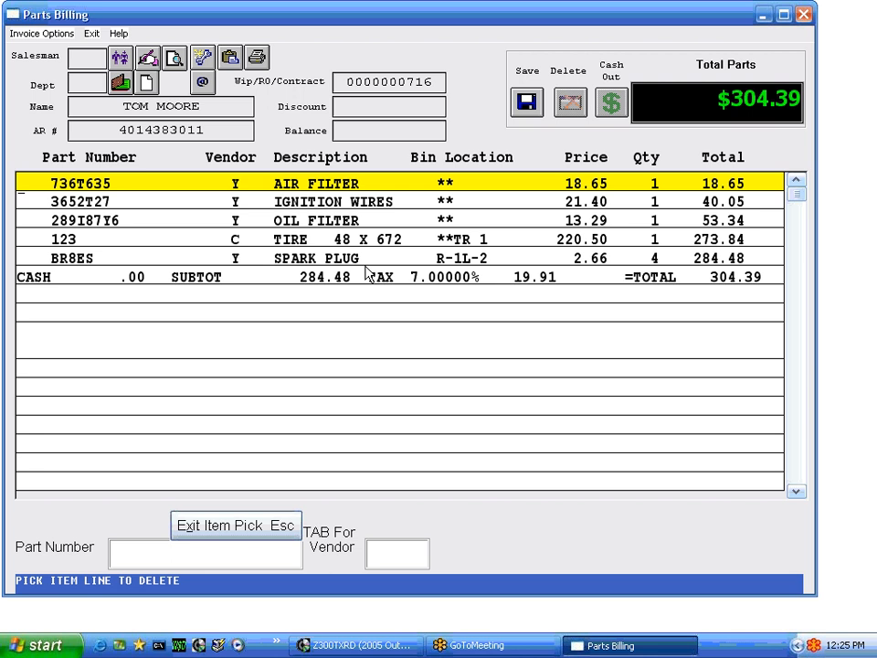
key("Escape")
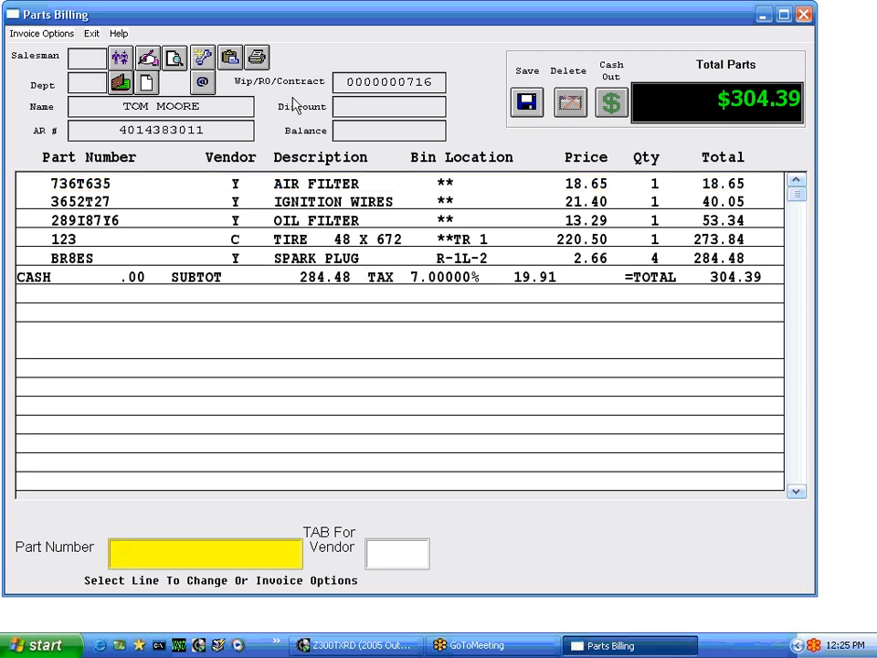
left_click(174, 59)
left_click(379, 648)
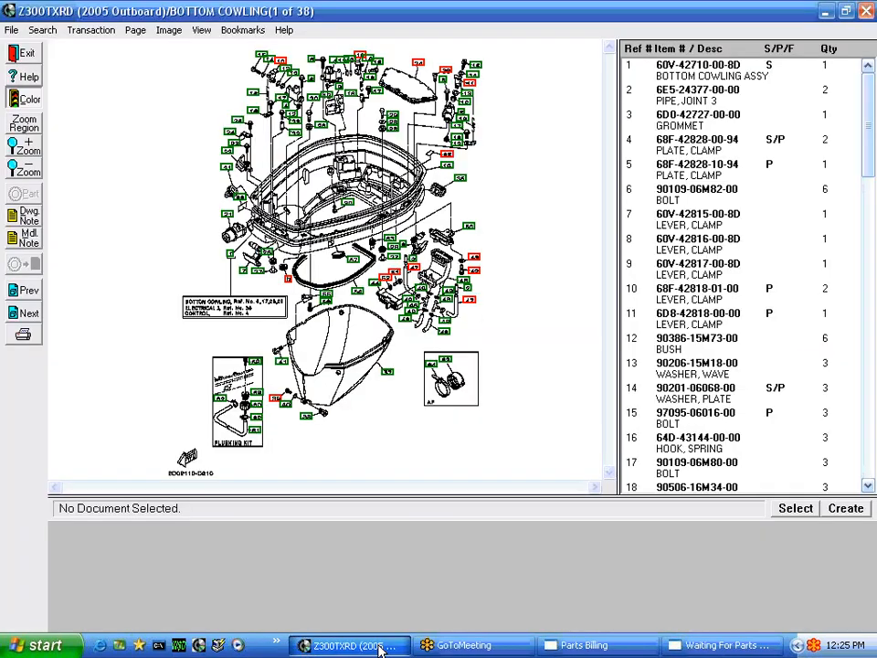
left_click(256, 119)
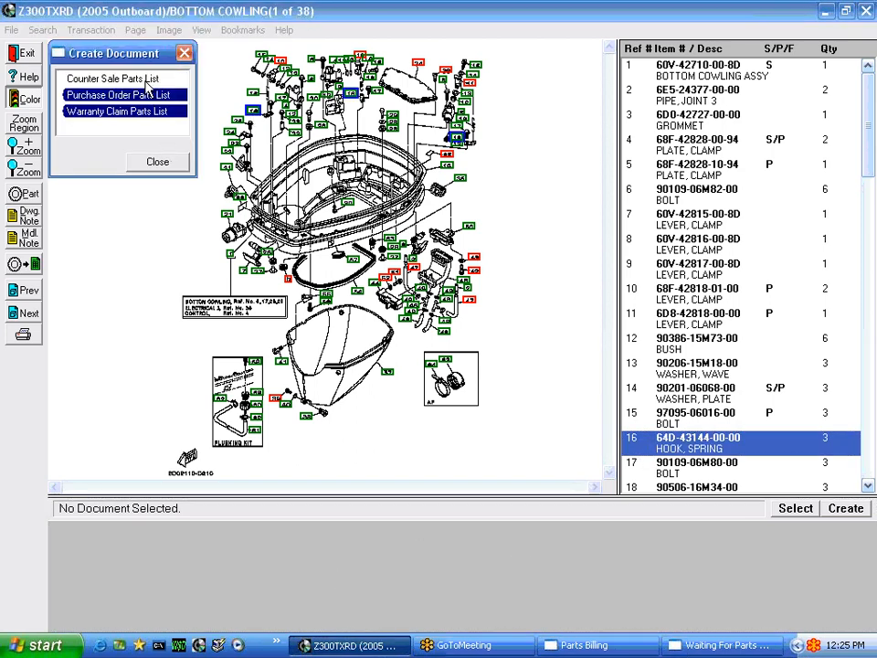
left_click(109, 74)
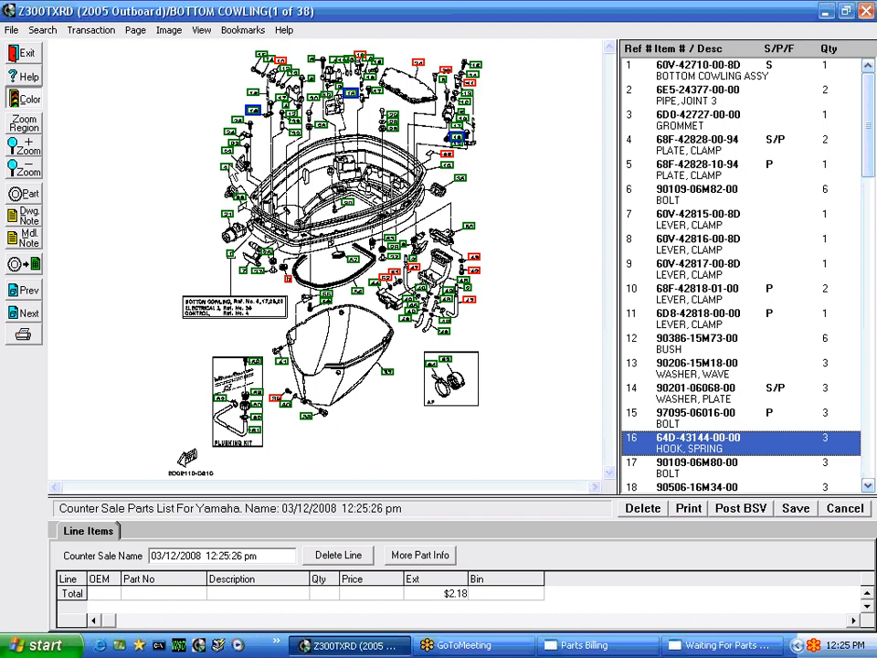
left_click(226, 166)
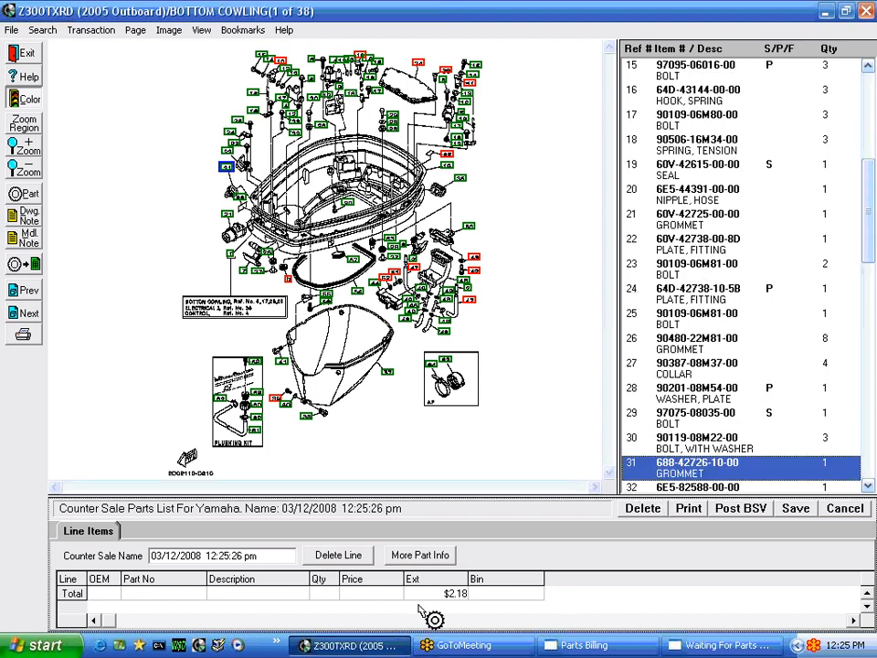
left_click(477, 72)
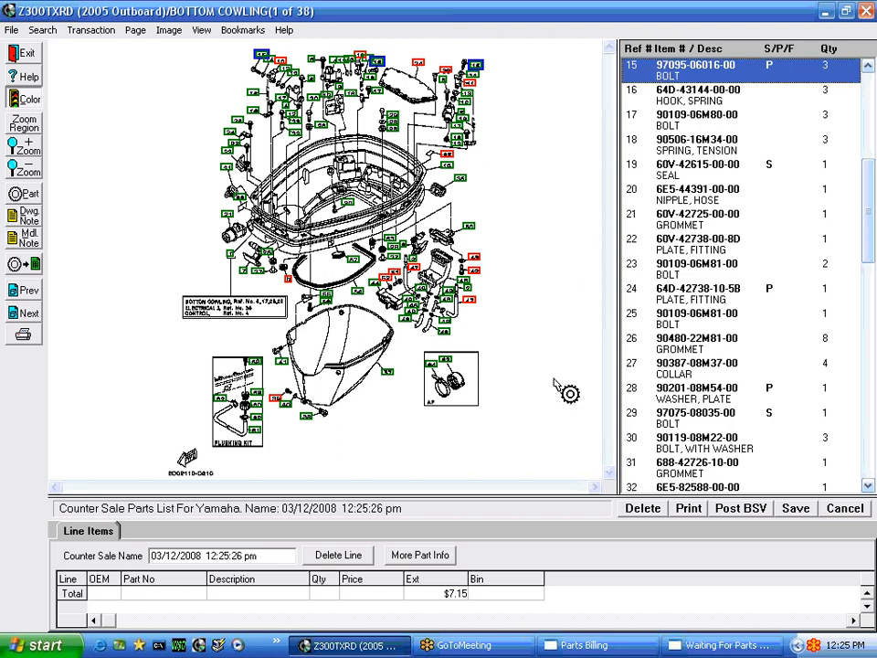
Post the counter sale parts list from the catalog to Parts Billing and save the repair order's parts.
left_click(867, 593)
left_click(867, 593)
left_click(867, 593)
left_click(868, 594)
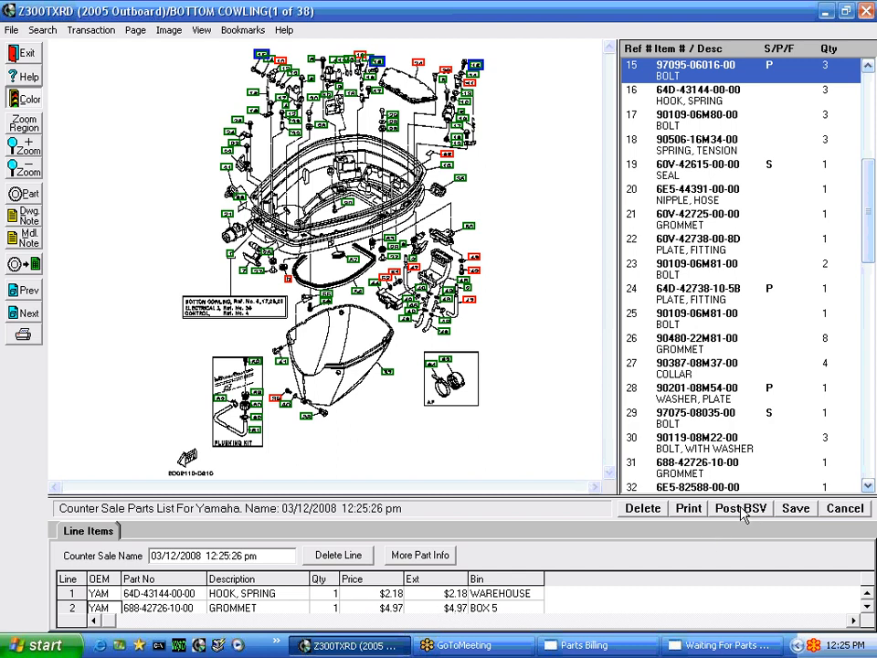
left_click(825, 11)
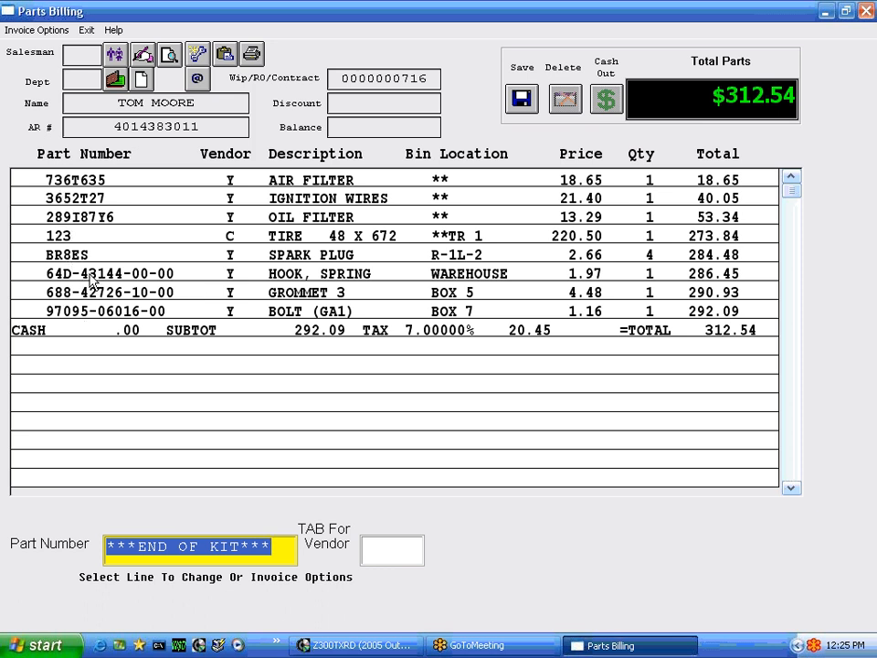
left_click(522, 98)
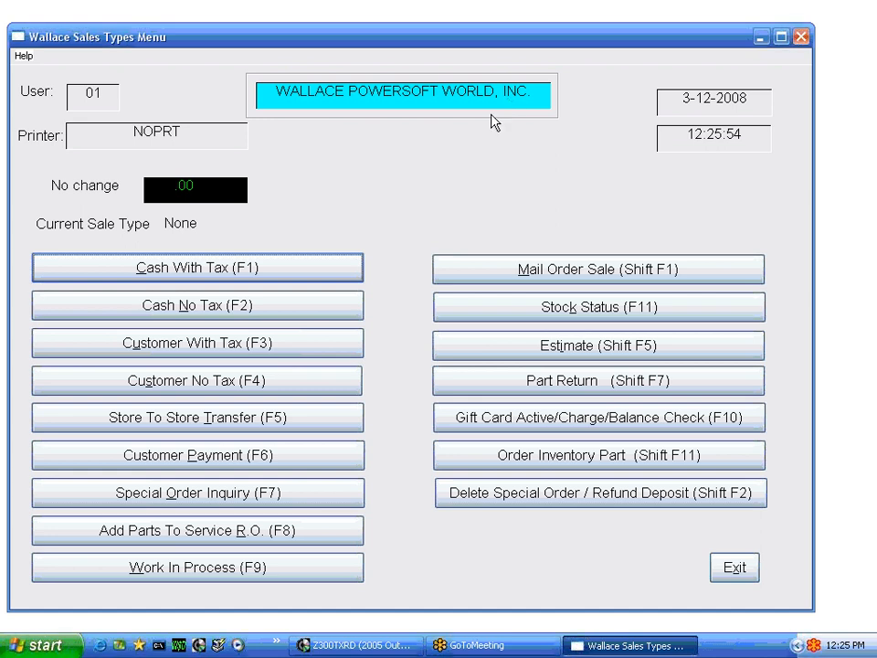
Open the HORIZON 21 repair order by its work order number for the TUNE UP job, accepting the default salesclerk.
left_click(177, 540)
type("588")
key("Return")
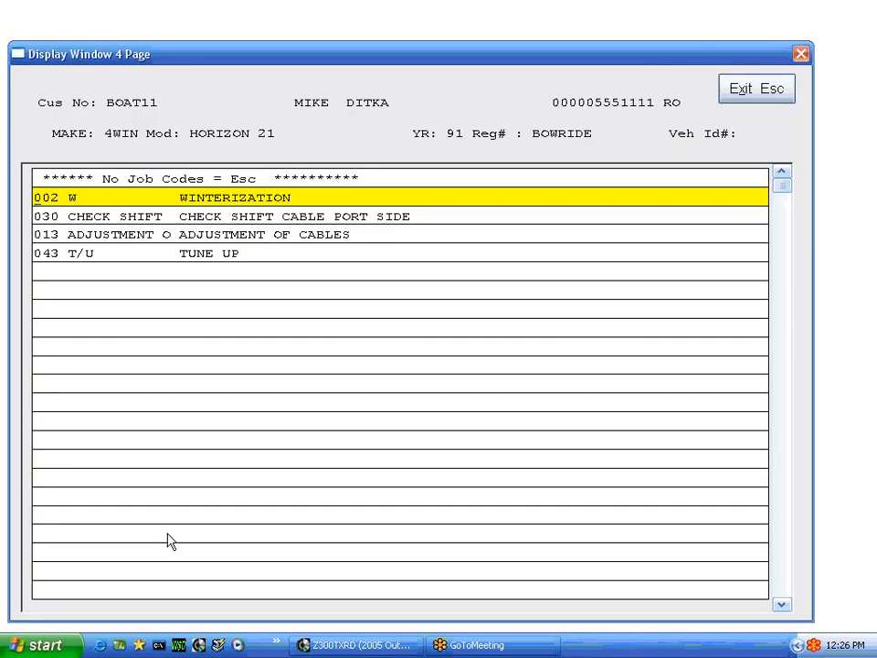
key("Down")
key("Down")
key("Down")
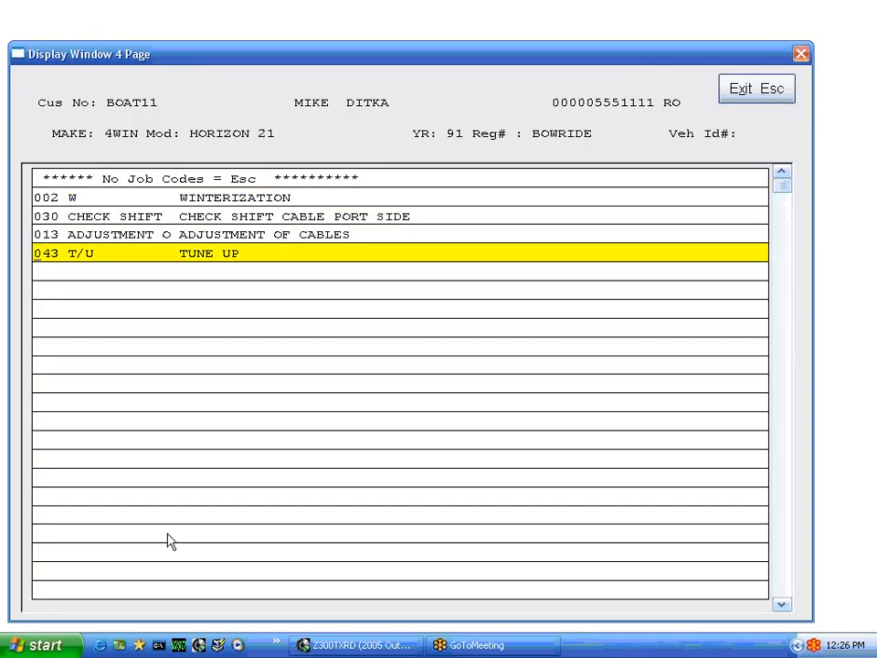
key("Return")
key("Return")
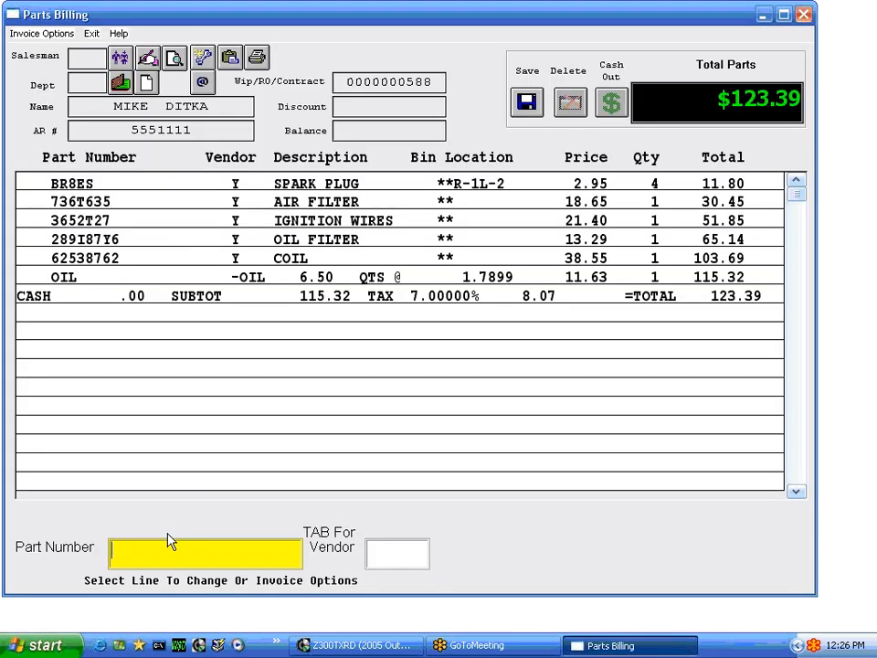
Add four P1 spark plugs to the HORIZON 21 repair order and save its parts billing.
type("P1")
key("Return")
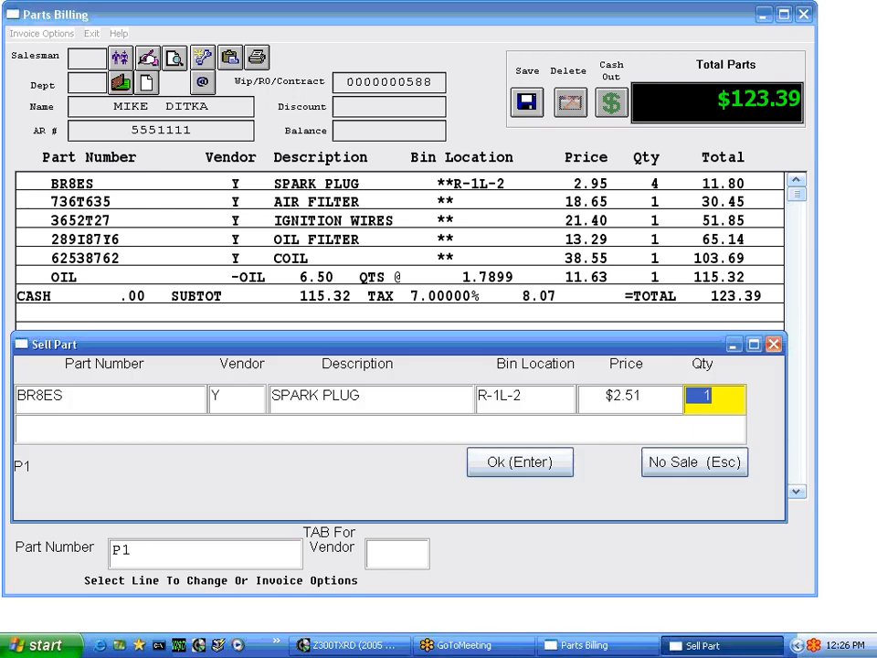
type("4")
key("Return")
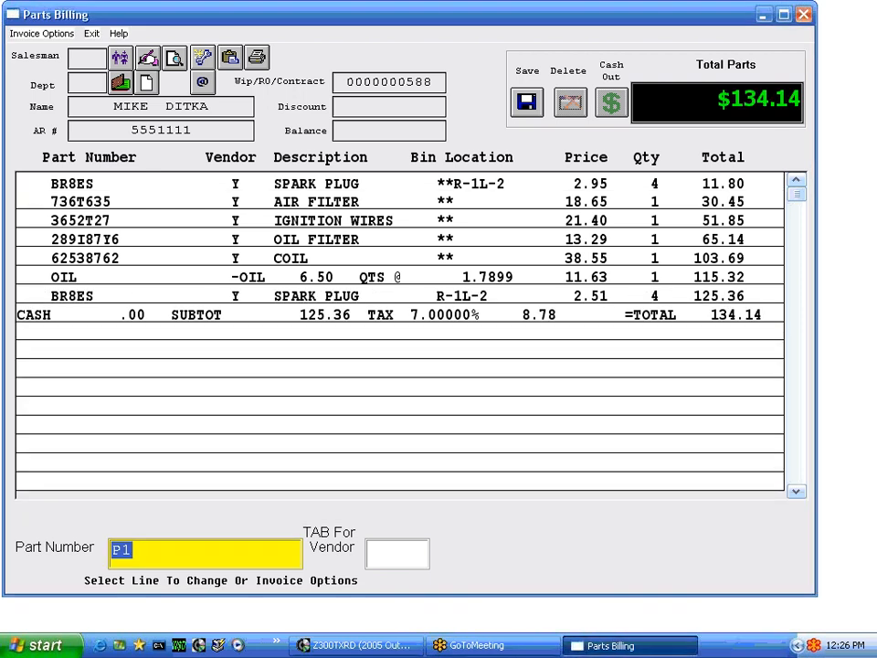
left_click(526, 105)
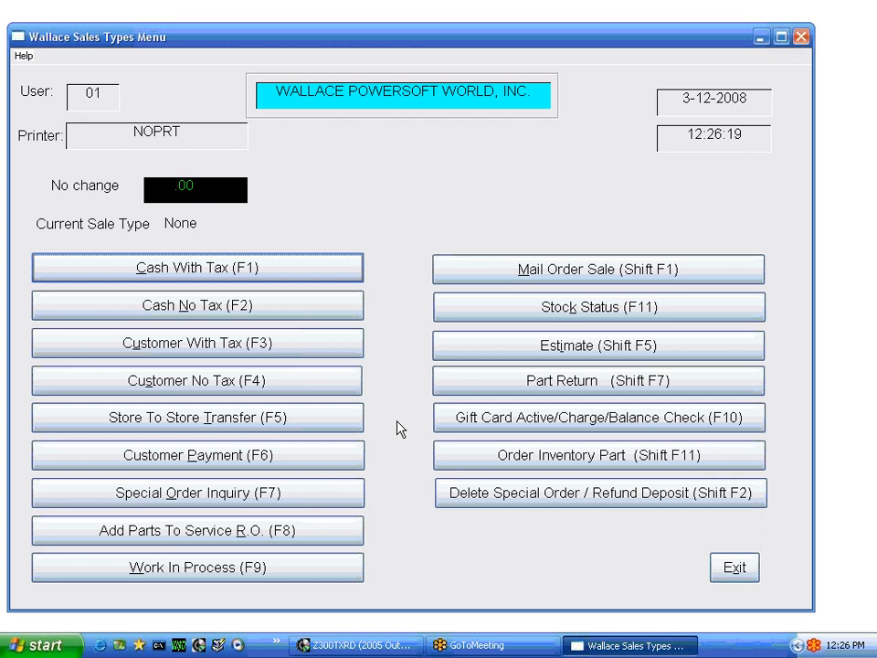
Leave the sales and inventory menus and open the Service module from the Systems Menu.
left_click(739, 571)
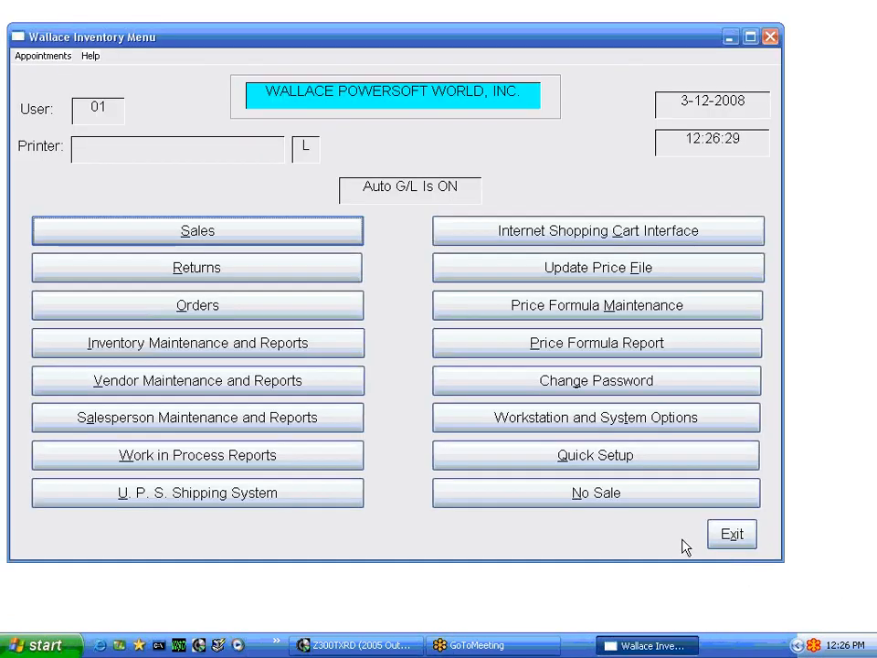
left_click(742, 541)
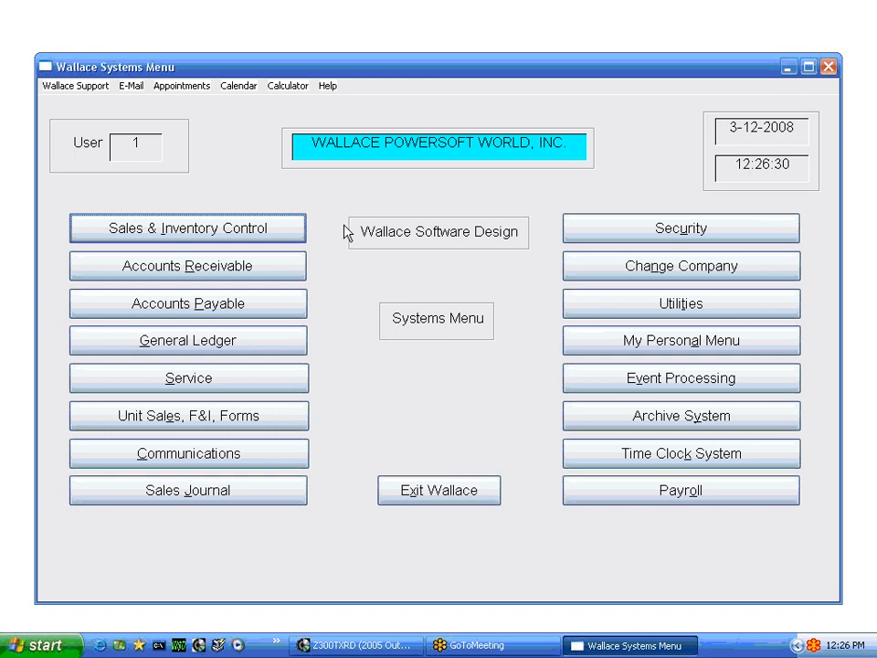
left_click(218, 386)
left_click(775, 492)
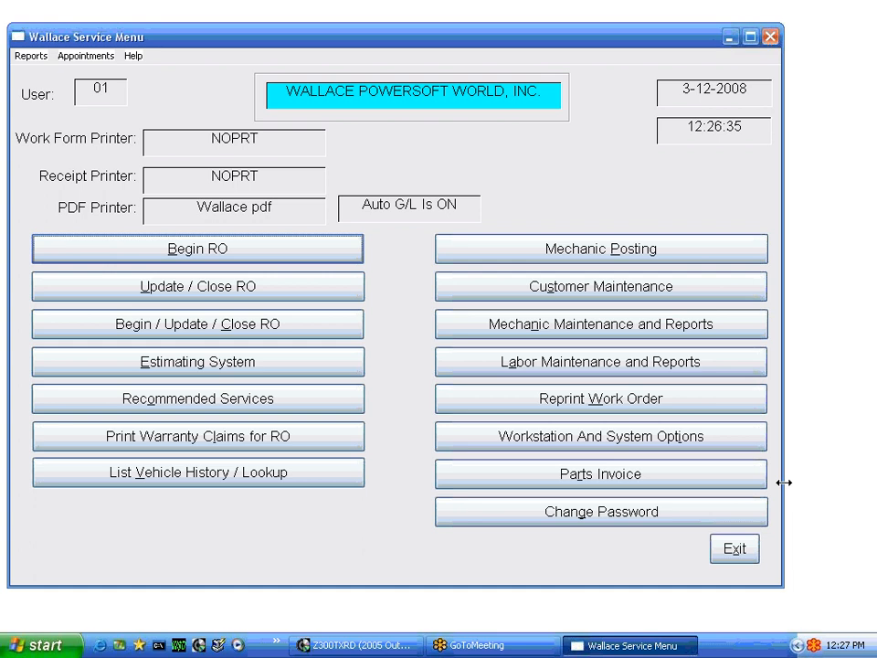
From the Service module's parts invoicing, open the HORIZON 21 repair order by its work order number for the TUNE UP job.
left_click(581, 482)
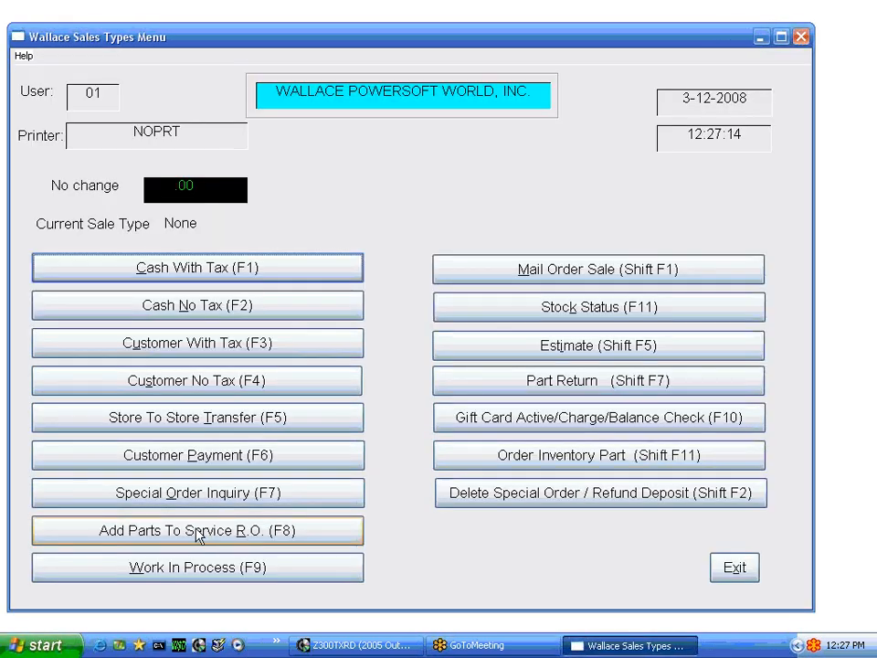
left_click(225, 537)
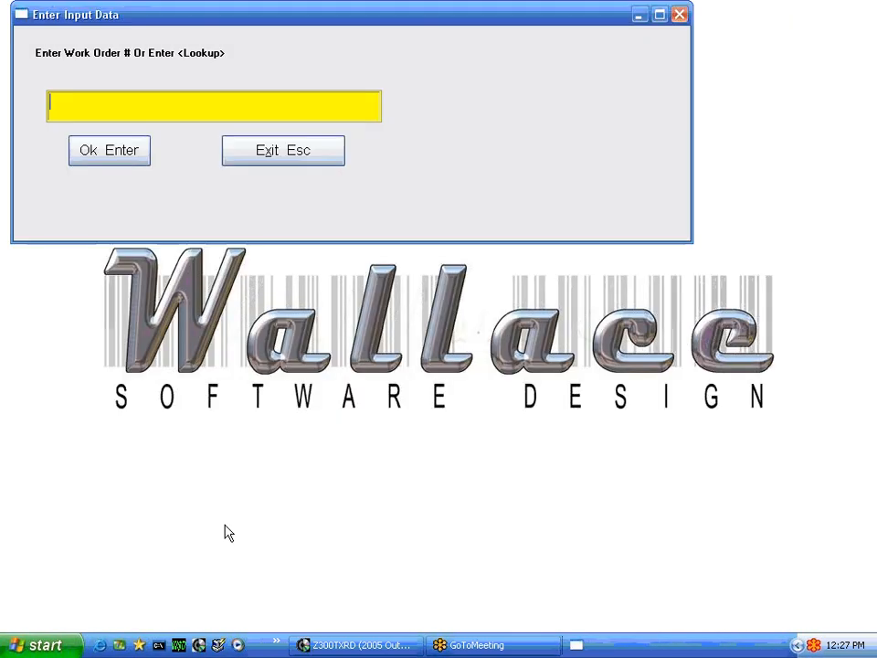
type("588")
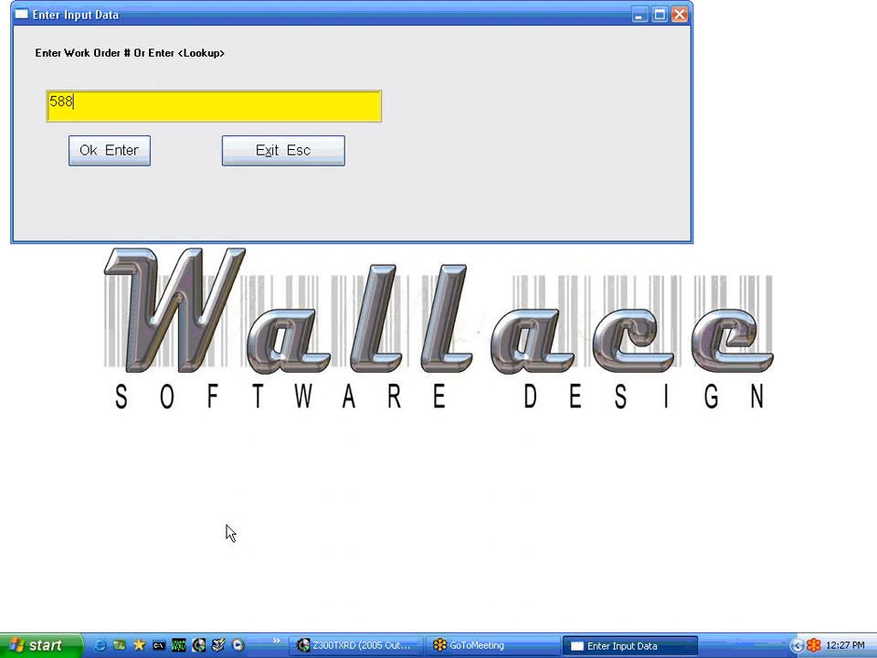
key("Return")
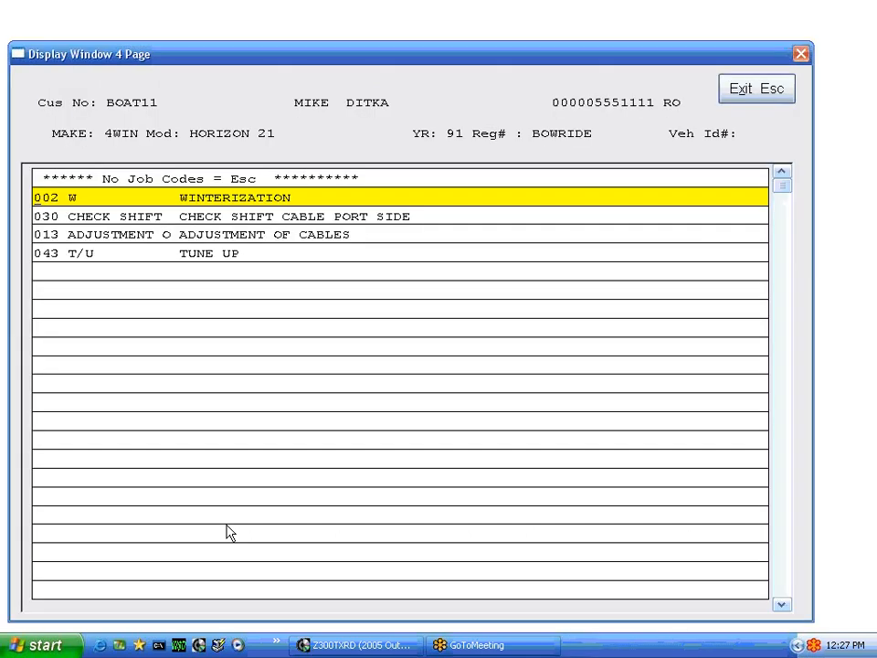
key("Down")
key("Down")
key("Down")
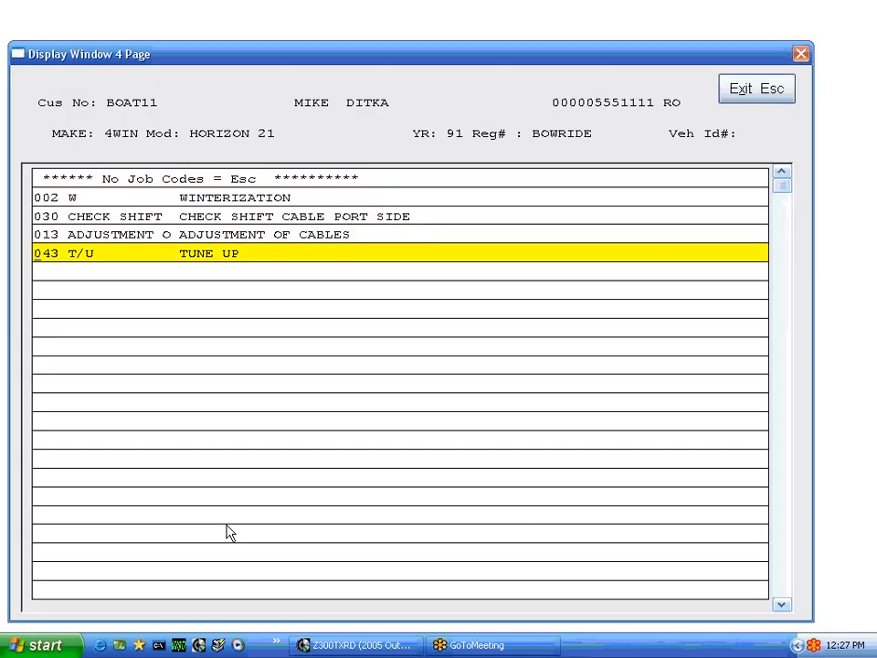
key("Escape")
key("Return")
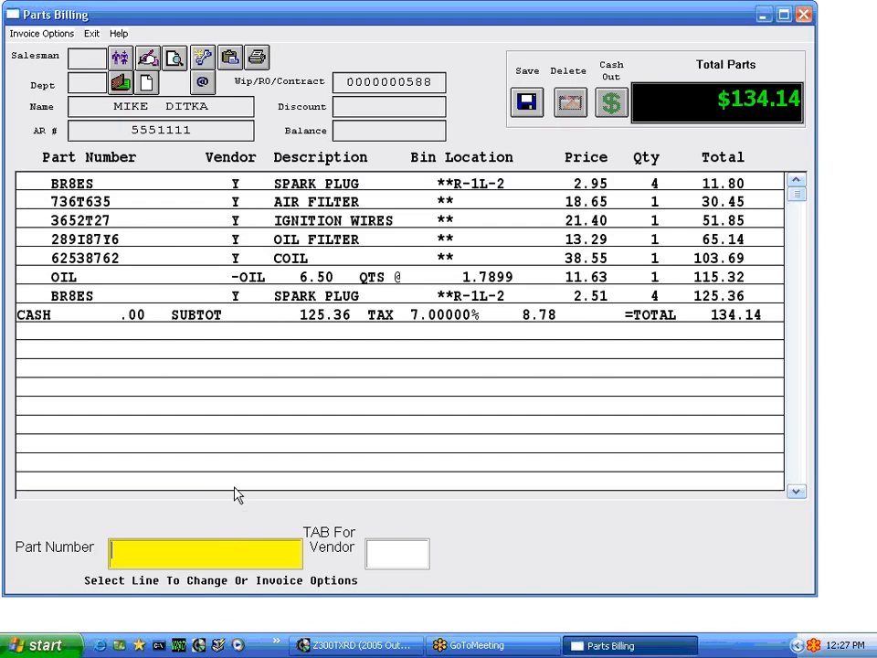
Delete the 2.95 BR8ES spark plug line and the 736T635 air filter line from the HORIZON 21 parts billing.
right_click(307, 186)
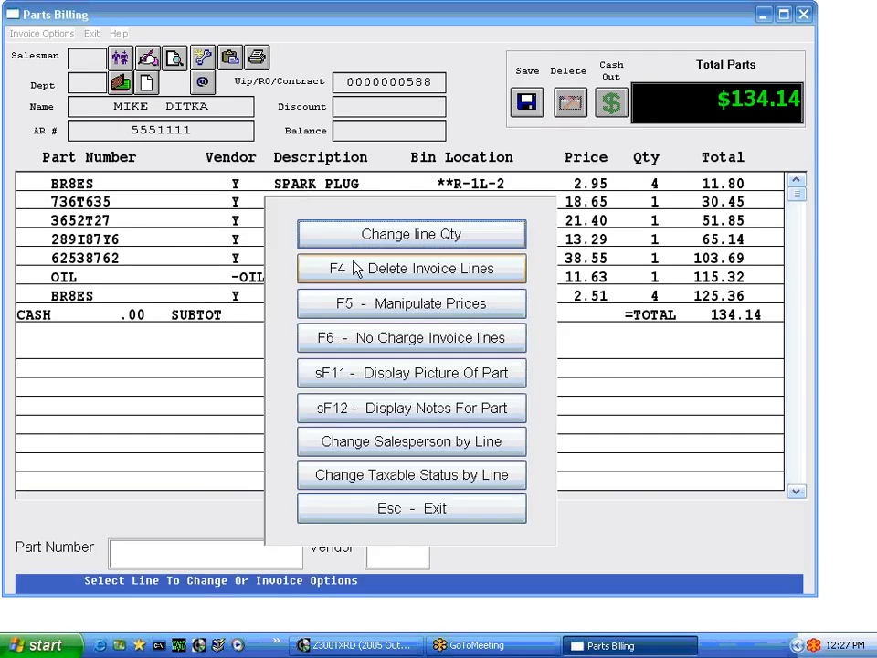
left_click(386, 268)
left_click(358, 186)
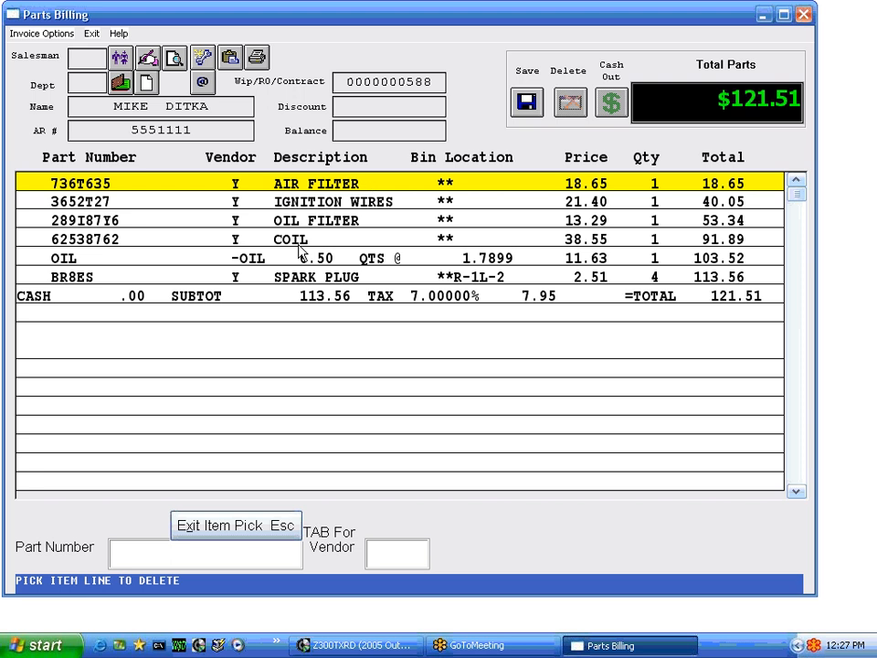
left_click(304, 183)
key("Escape")
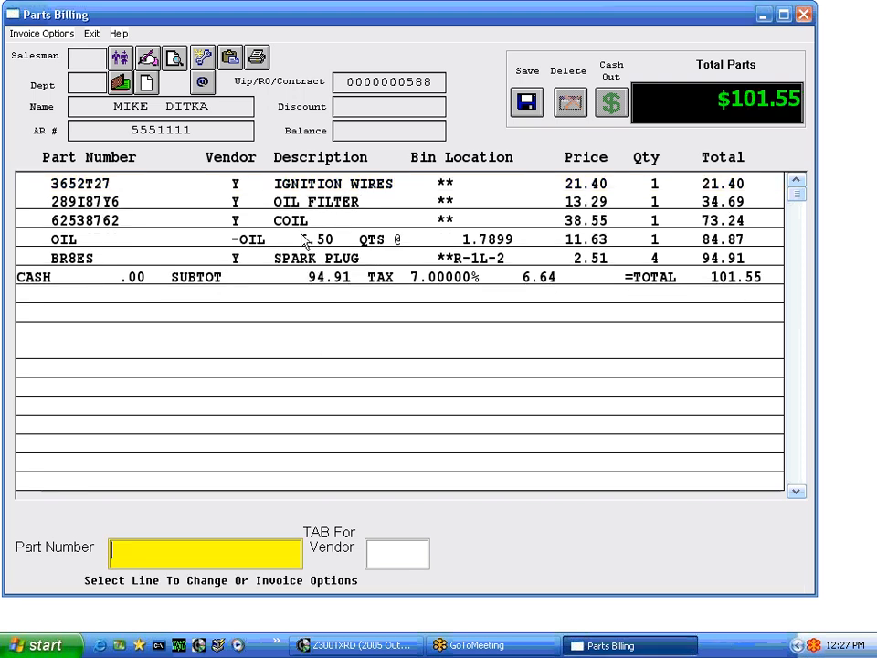
Set the ignition wires quantity to 2, save the parts billing, and return to the Service menu.
left_click(321, 187)
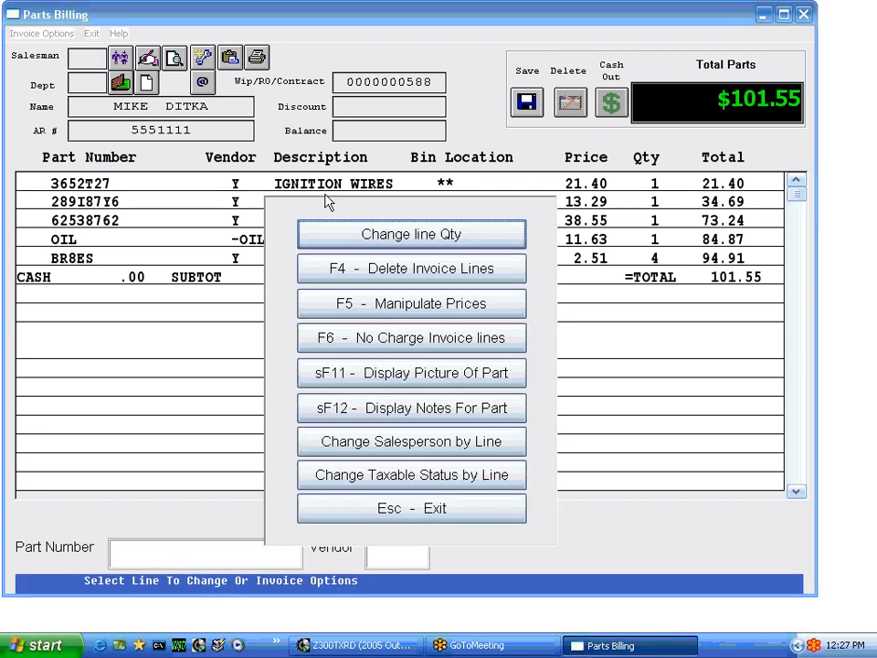
left_click(358, 236)
type("2")
key("Return")
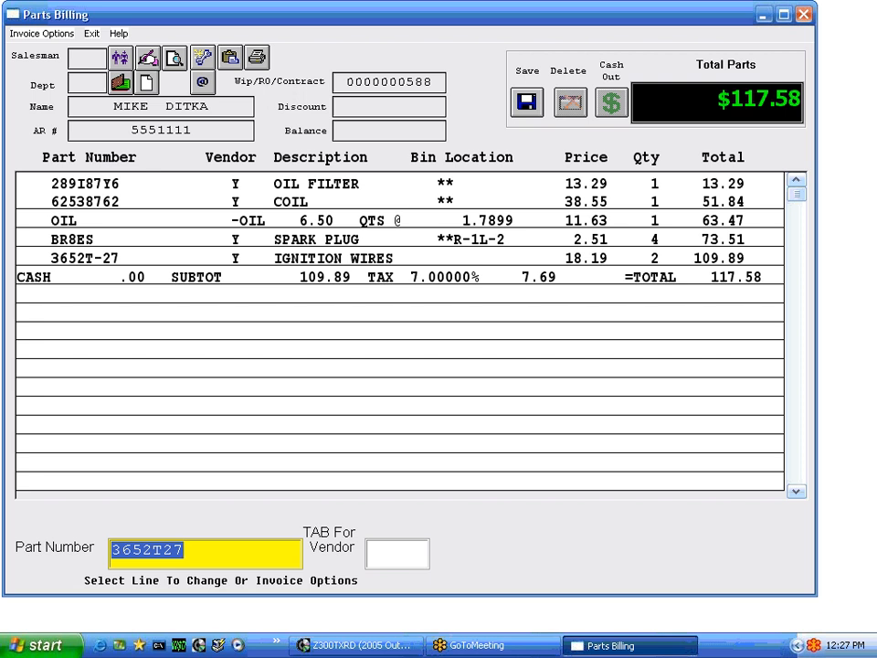
left_click(526, 103)
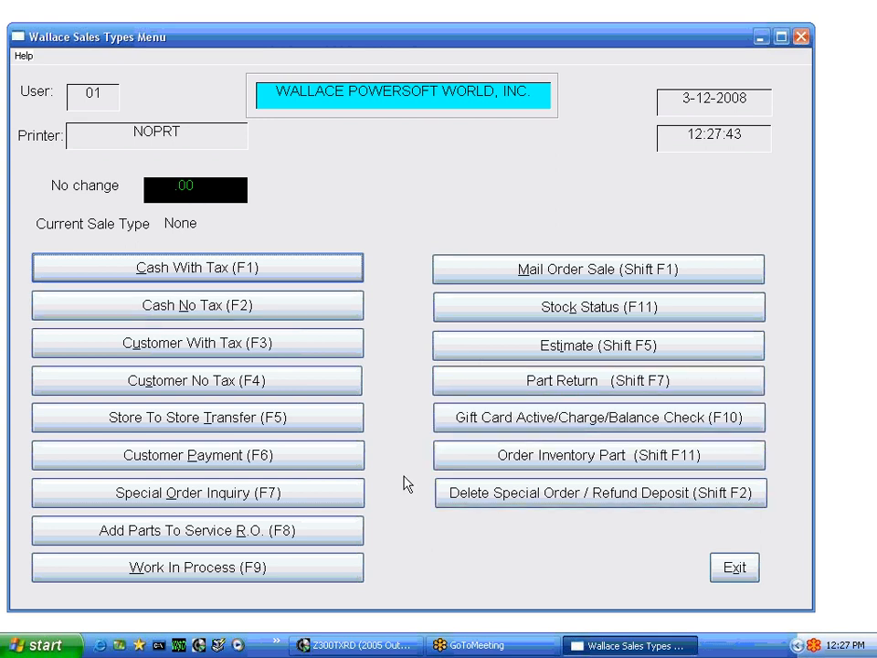
left_click(739, 569)
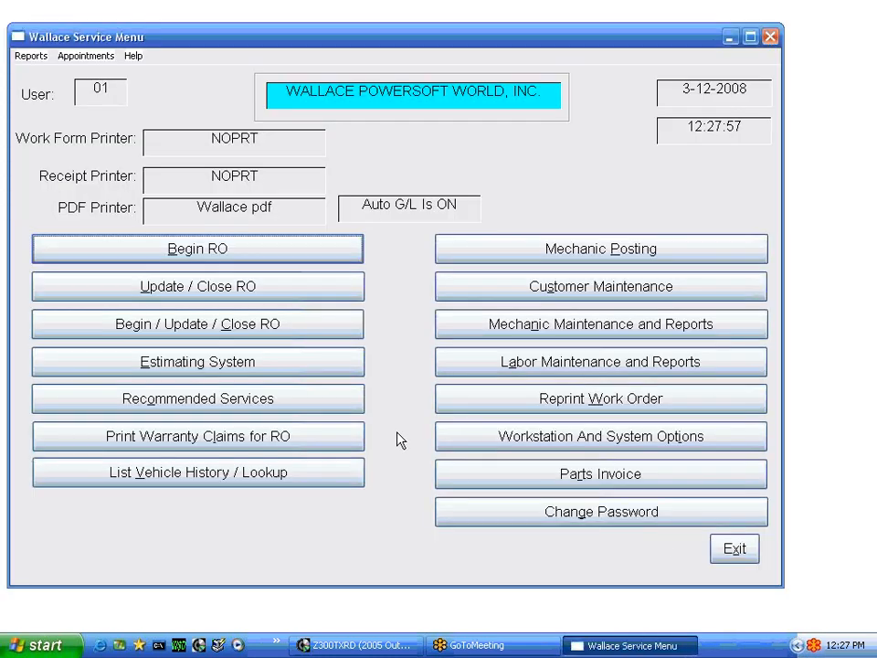
Look up the open repair orders for updating and open the one for the XVZ1300.
left_click(219, 291)
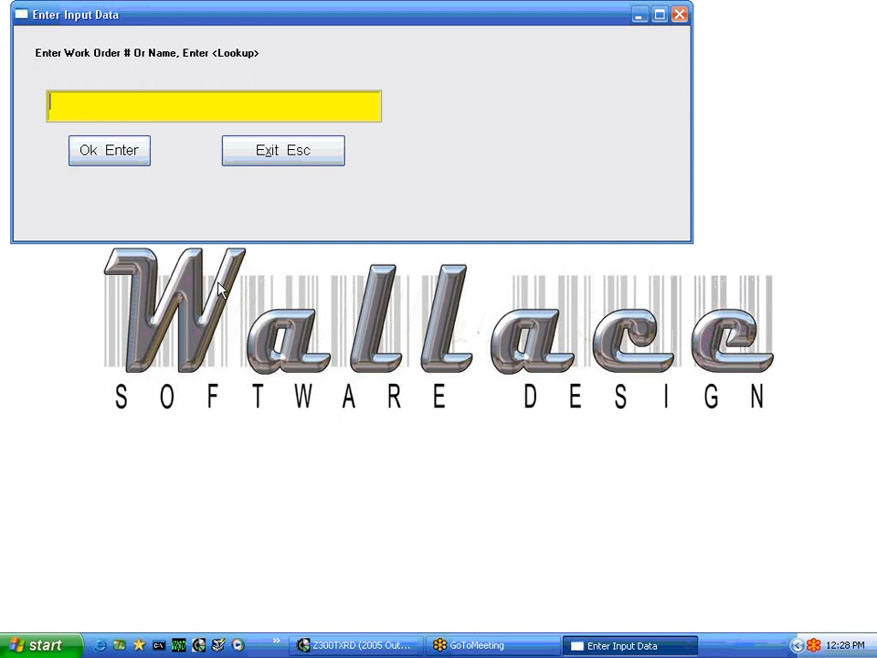
key("Return")
key("Down")
key("Down")
key("Down")
key("Down")
key("Down")
key("Down")
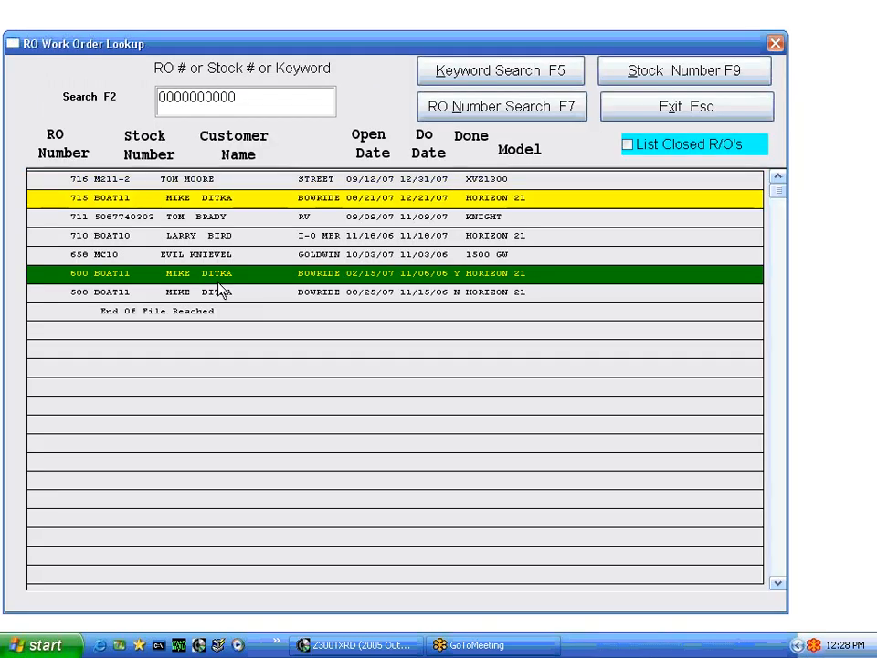
key("Up")
key("space")
key("Up")
key("Up")
key("Up")
key("Up")
key("Up")
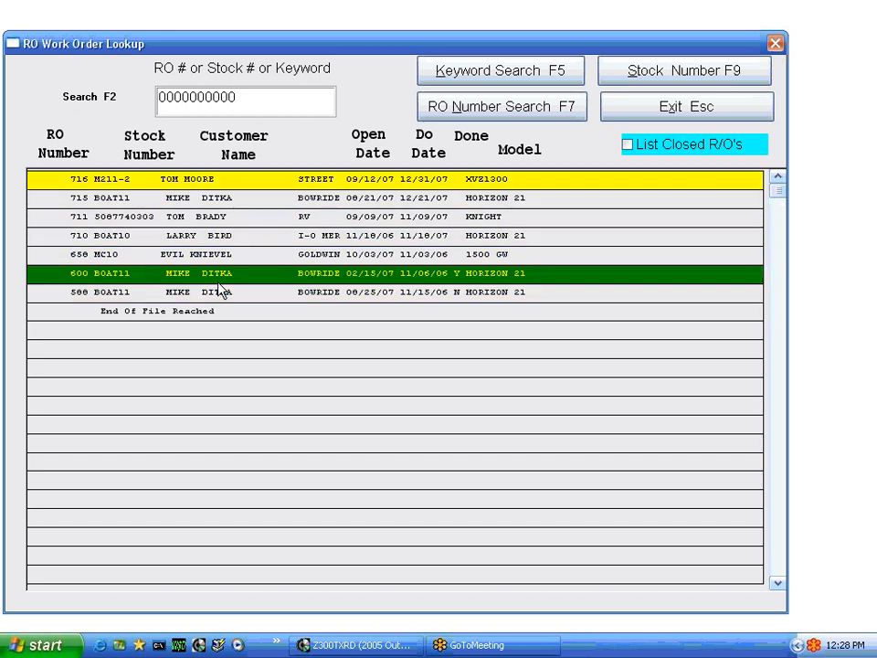
key("Return")
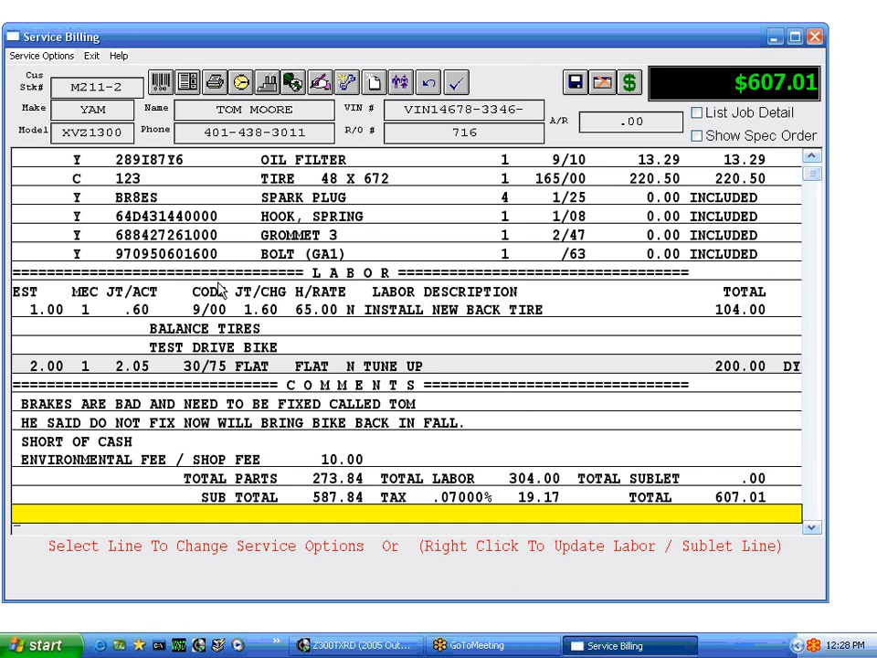
Review the parts, labor, comments and totals on the XVZ1300 repair order.
key("Up")
key("Up")
key("Up")
key("Up")
key("Up")
key("Up")
key("Up")
key("Up")
key("Up")
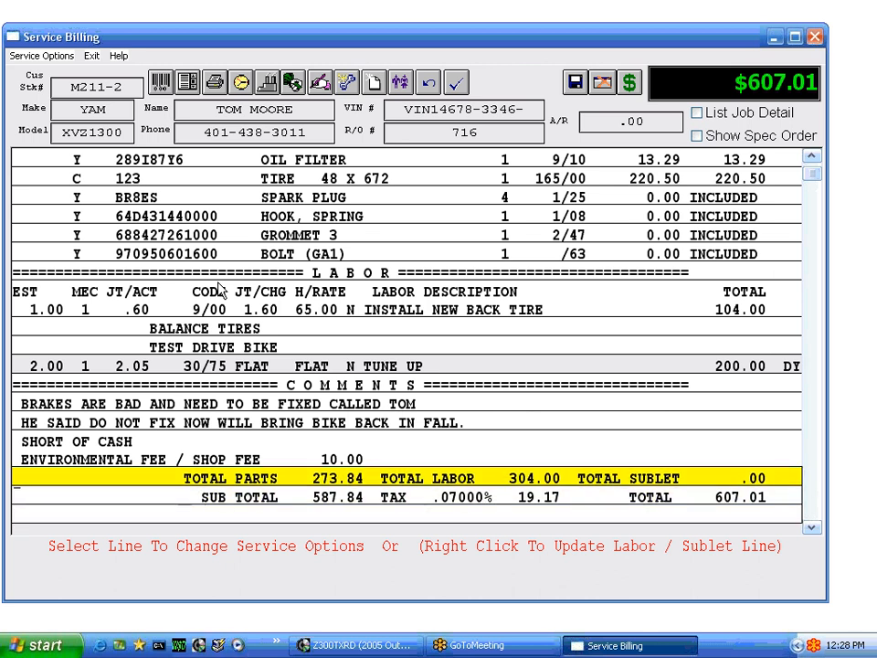
key("Up")
key("Up")
key("Up")
key("Up")
key("Up")
key("Up")
key("Up")
key("Up")
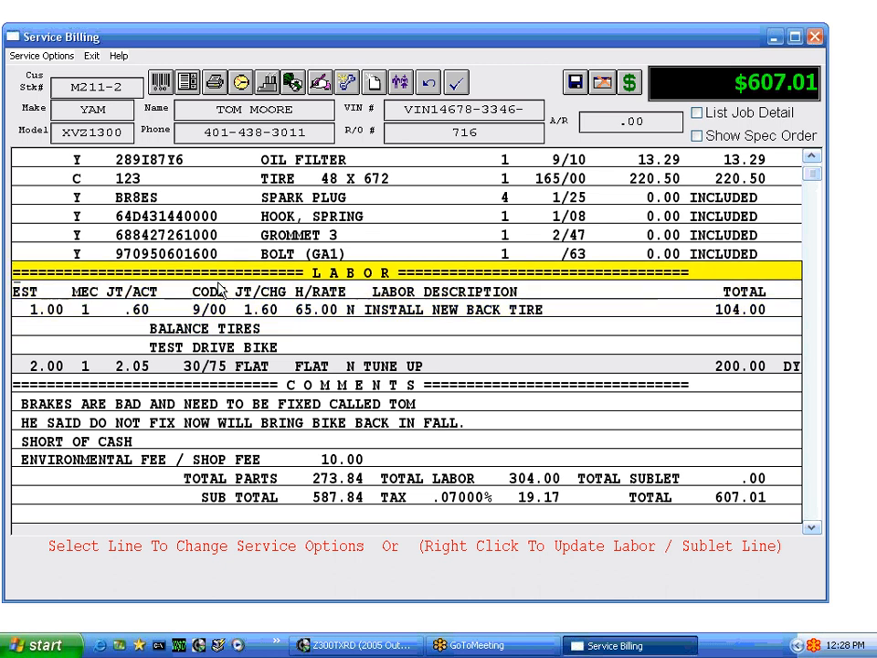
key("Up")
key("Up")
key("Up")
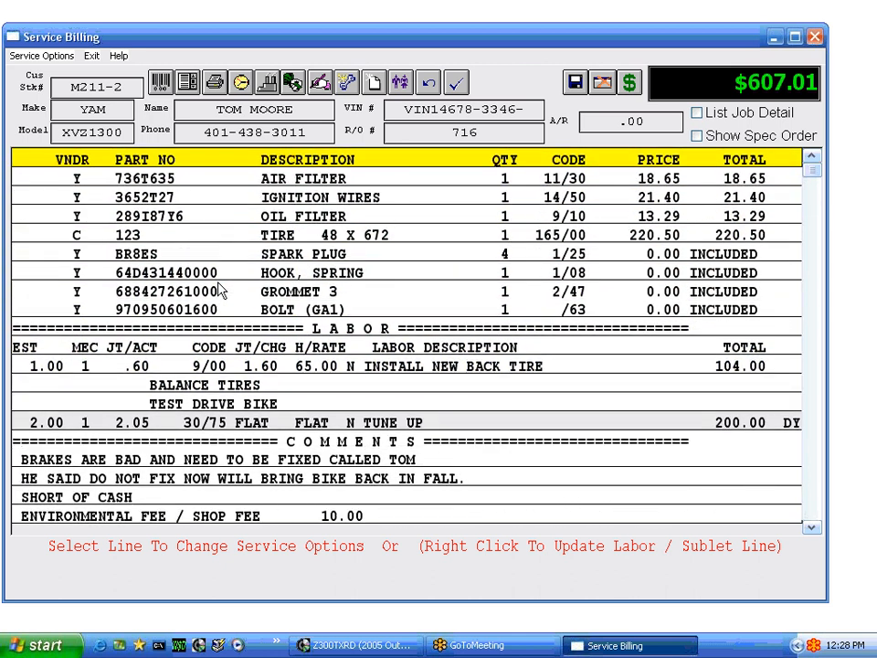
key("Down")
key("Down")
key("Down")
key("Down")
key("Down")
key("Down")
key("Down")
key("Down")
key("Down")
key("Down")
key("Down")
key("Down")
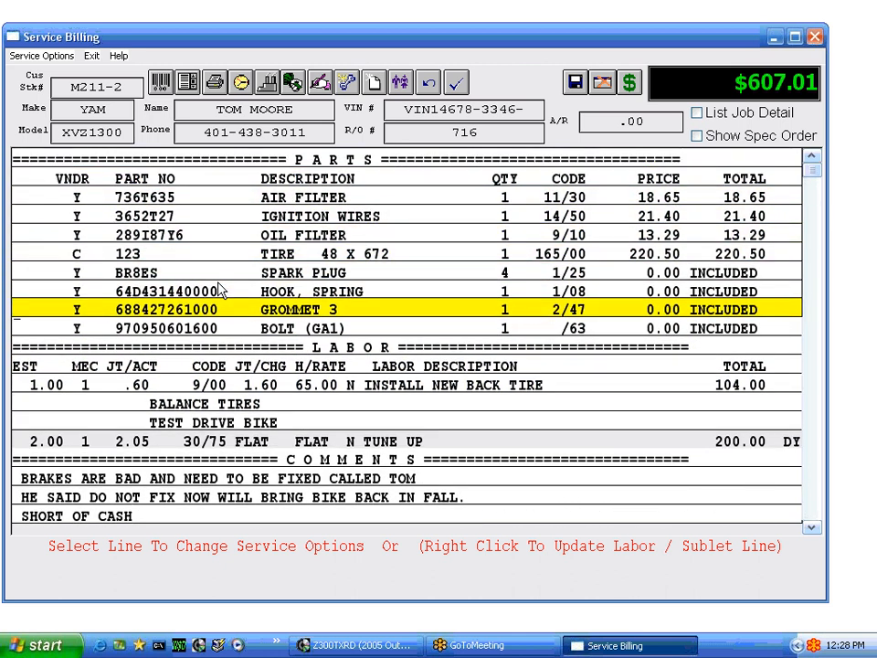
key("Down")
key("Down")
key("Down")
key("Down")
key("Down")
key("Down")
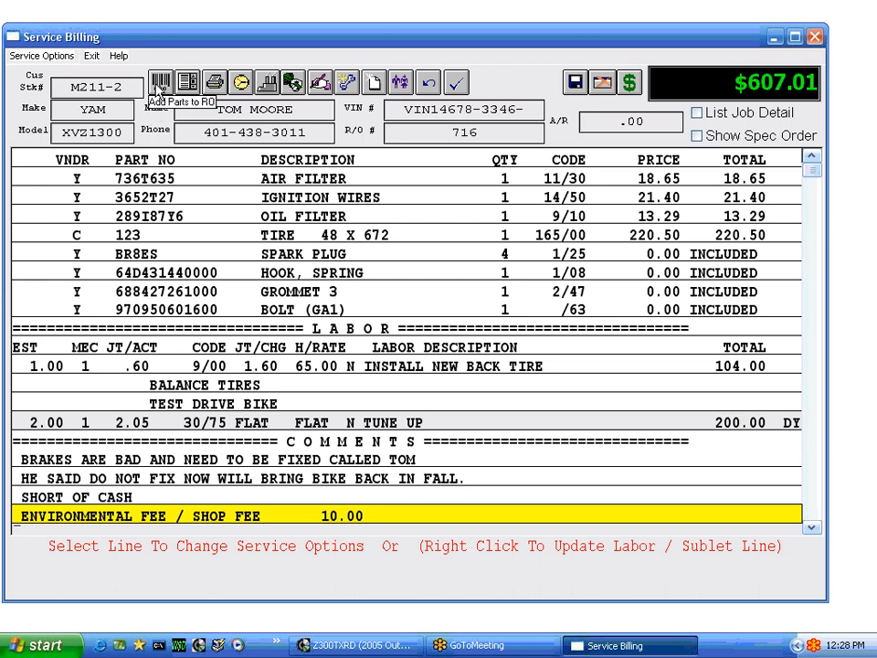
Start adding live inventory parts to the XVZ1300 repair order for the TUNE UP job, accepting the default salesclerk.
left_click(27, 56)
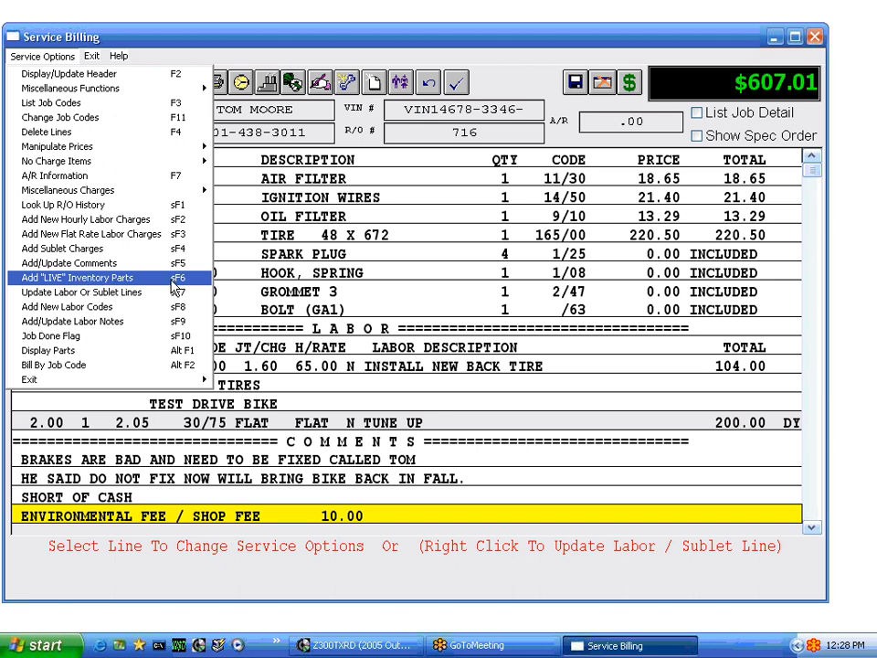
left_click(222, 53)
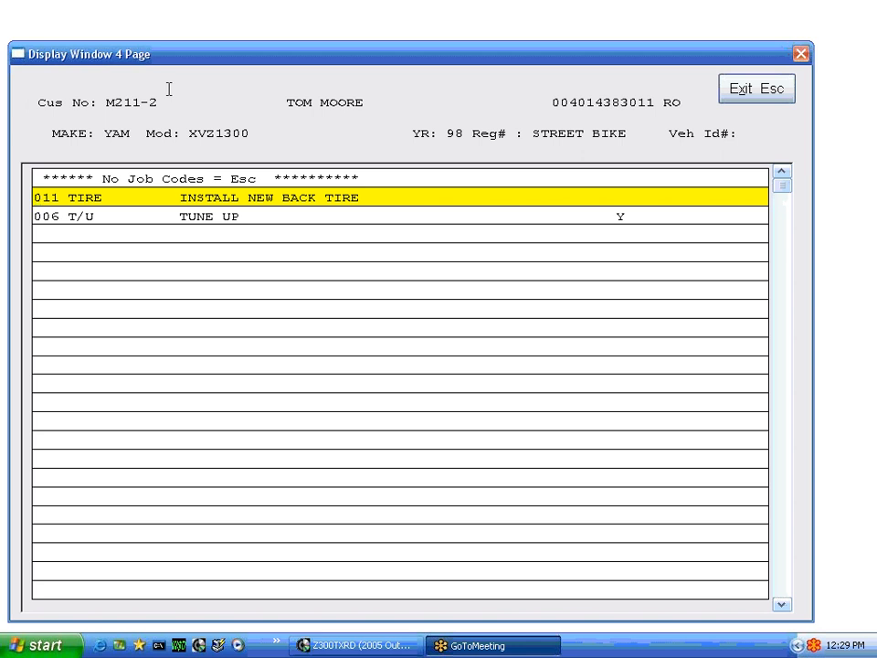
key("Down")
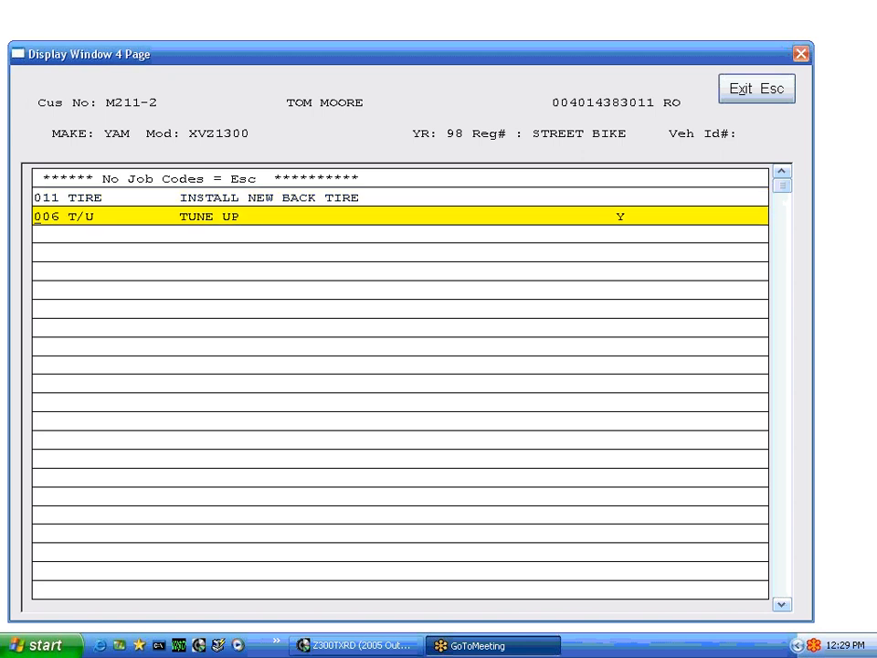
key("Return")
key("Return")
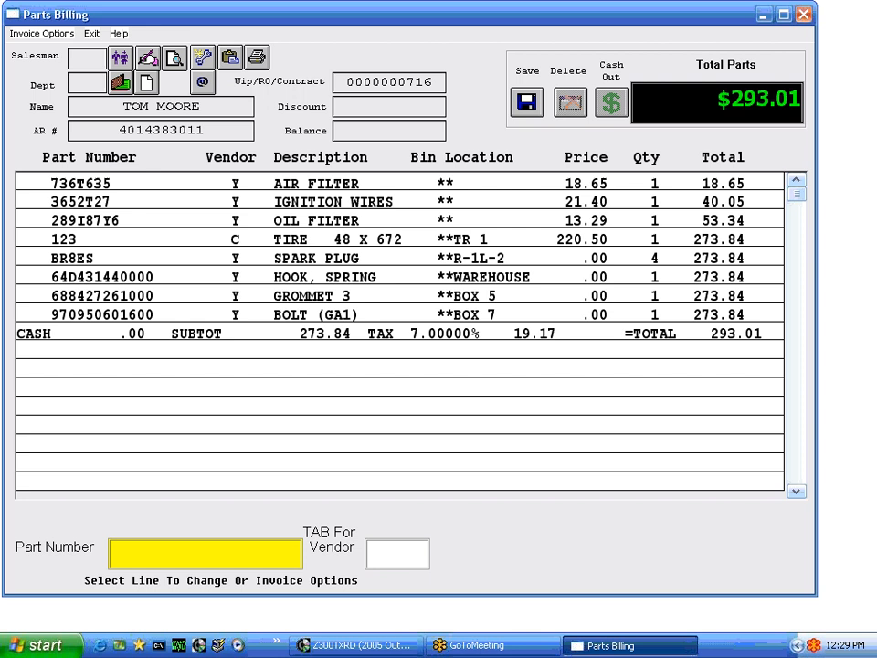
Add one P1 spark plug to the XVZ1300 repair order and save both its parts billing and the repair order.
type("P1")
key("Return")
key("Return")
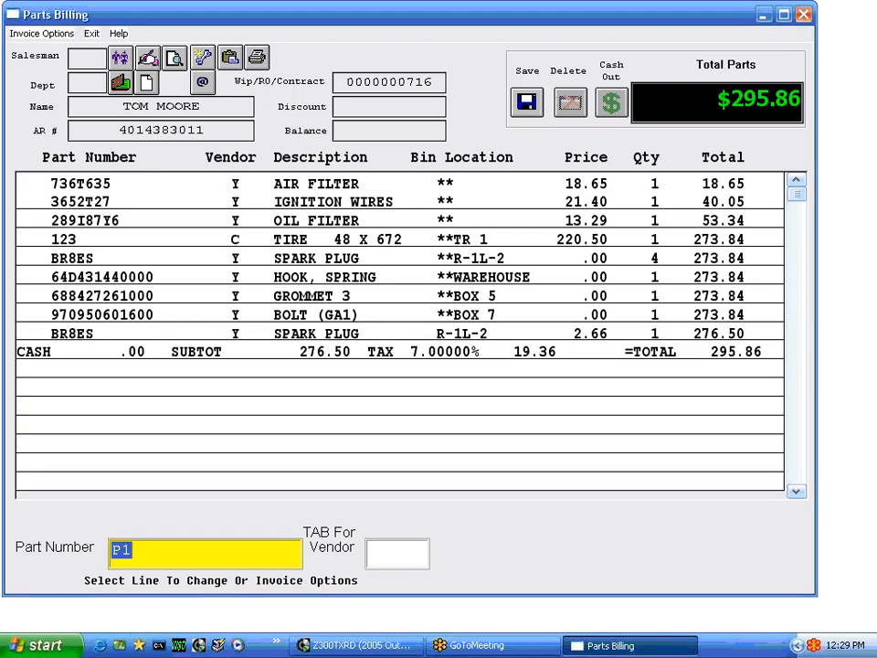
left_click(528, 105)
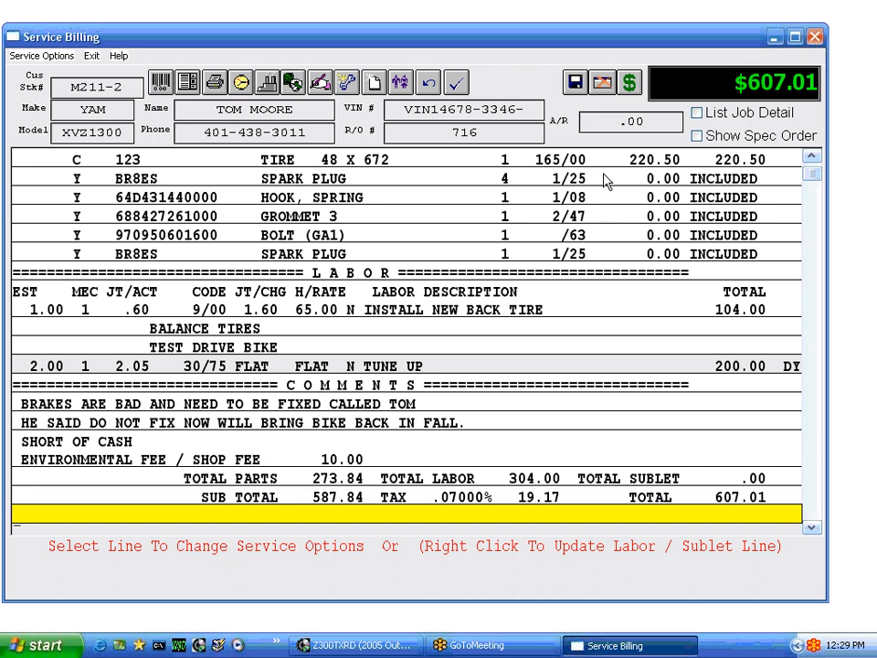
left_click(575, 83)
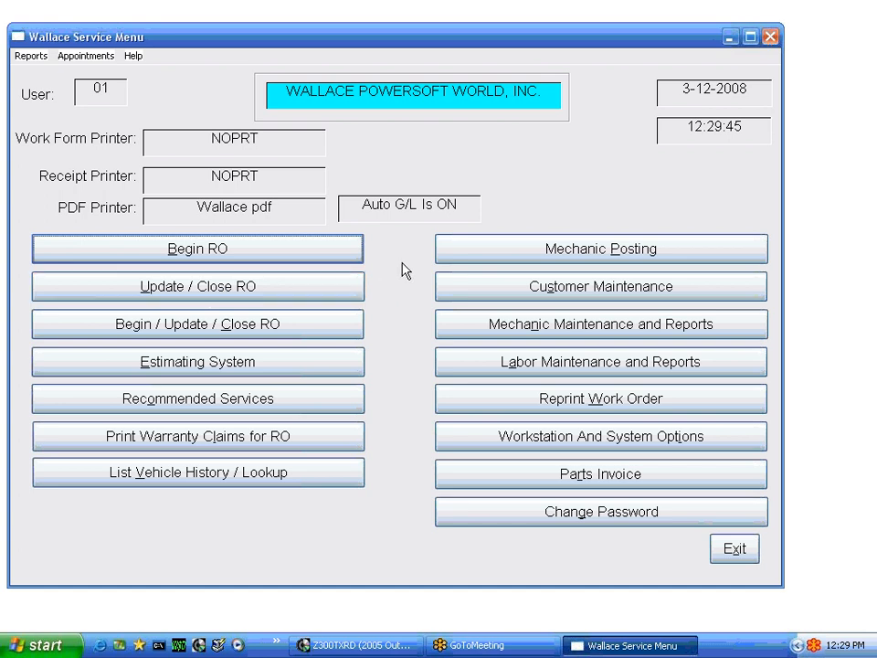
left_click(737, 551)
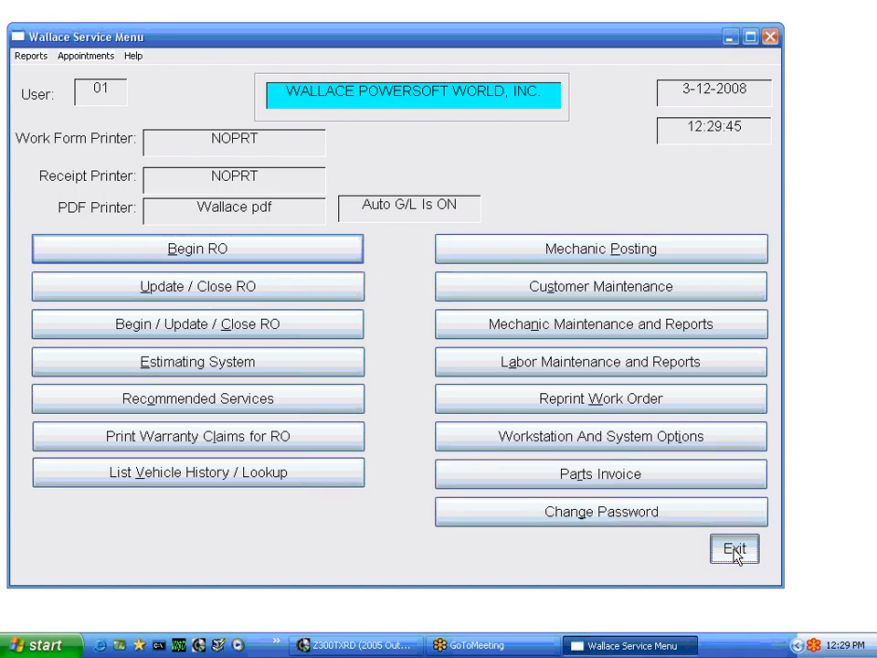